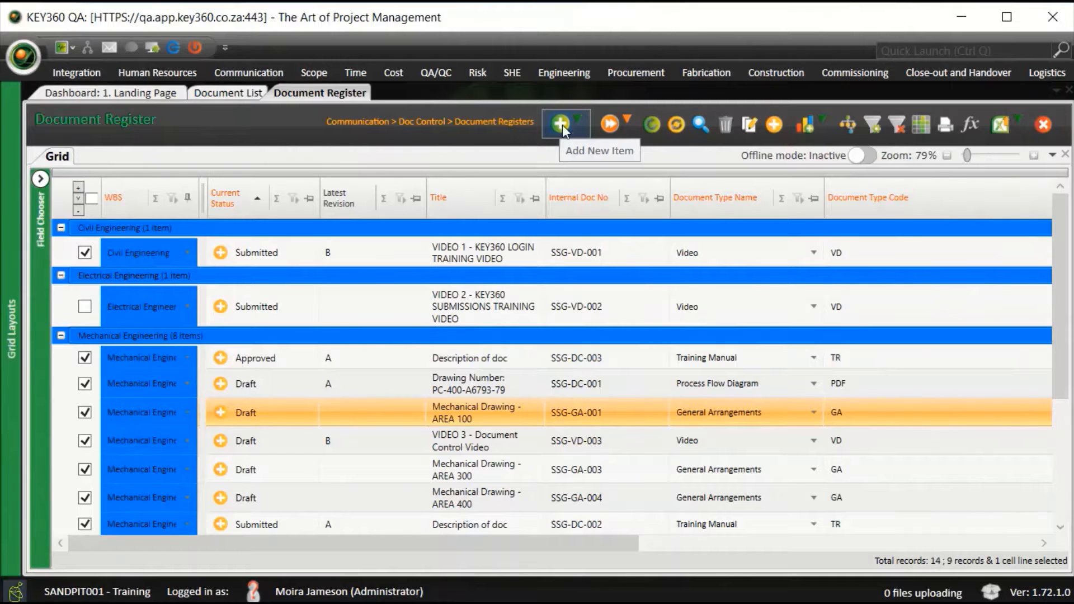
Step: Set the add option to Add New In-Grid with 3 rows
click(580, 119)
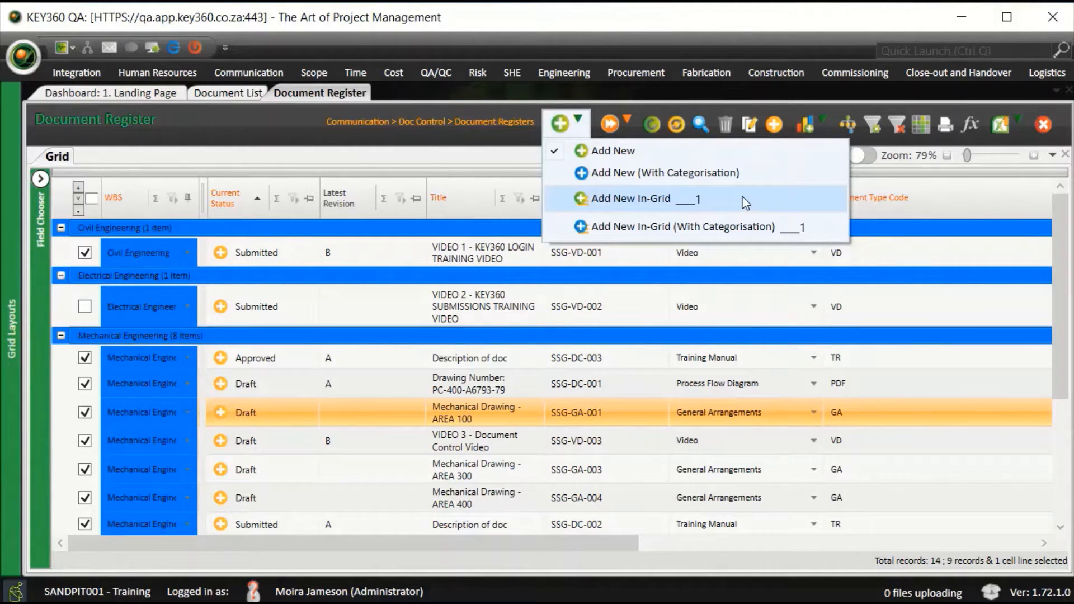
click(697, 200)
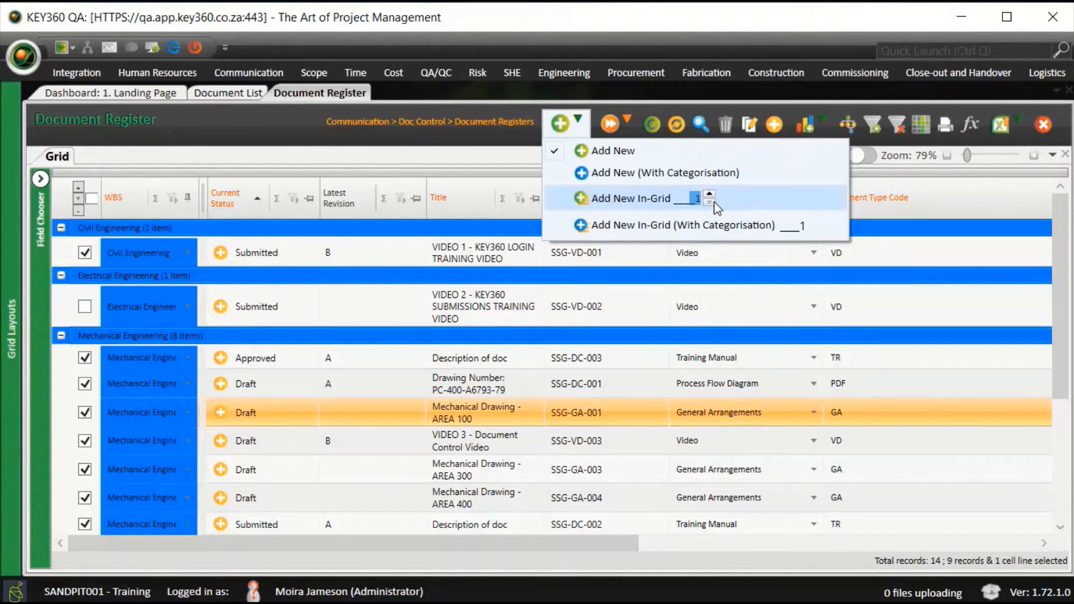
text(60)
key(BackSpace)
key(BackSpace)
text(3)
click(642, 197)
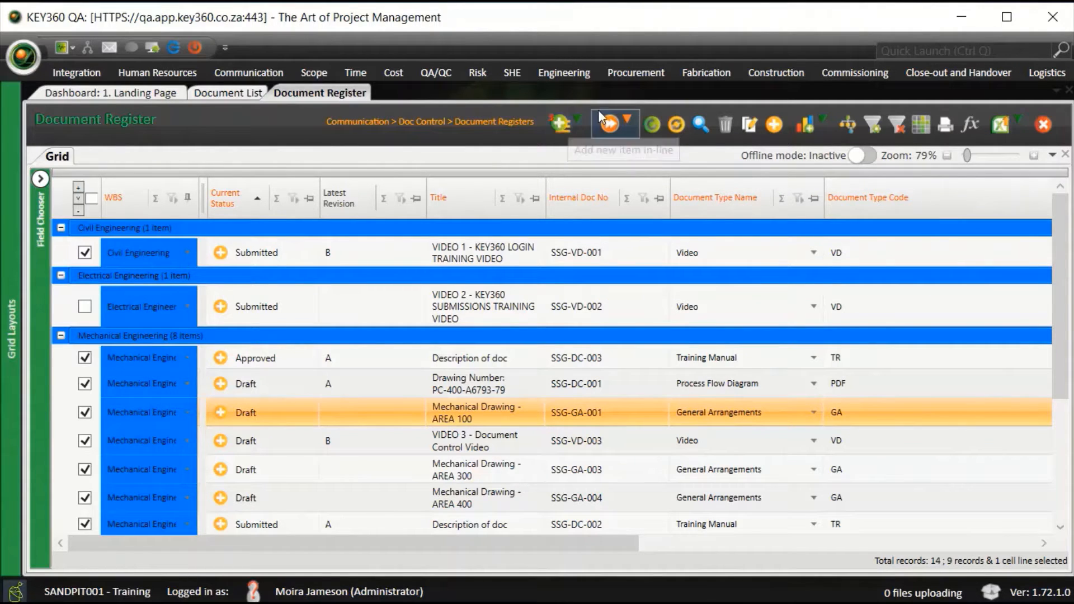
click(578, 117)
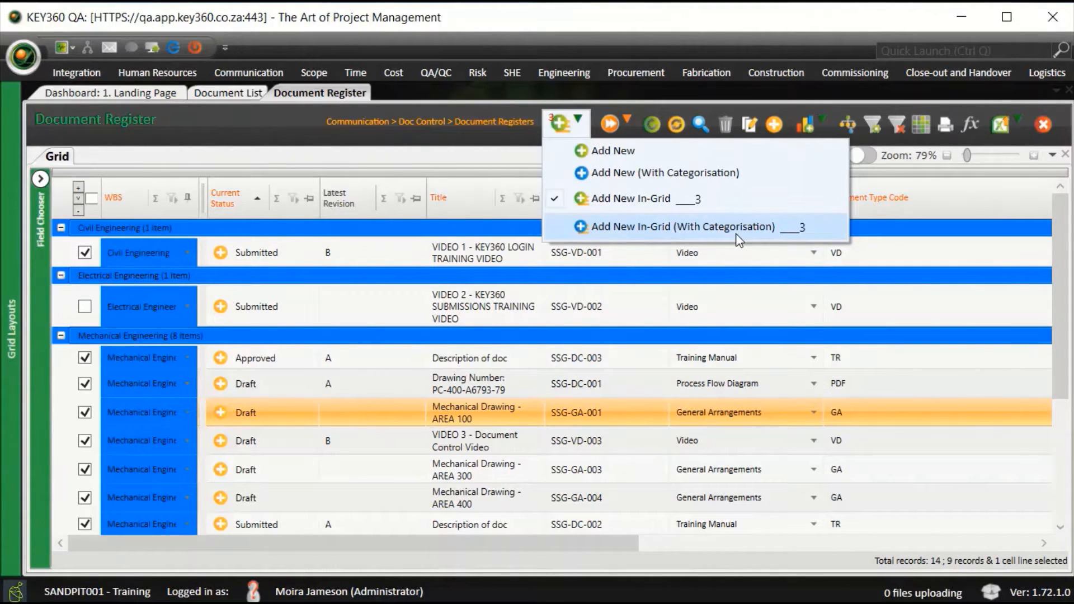
click(573, 324)
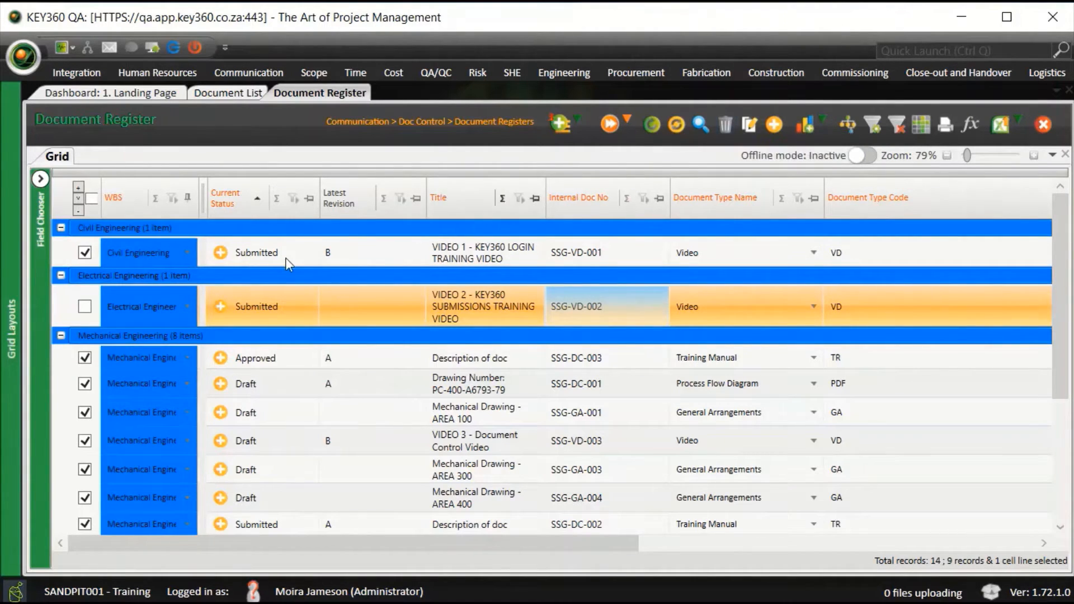
Step: Clear all row selections, select only the Civil Engineering record SSG-VD-001, and try to delete it without confirming
click(92, 198)
click(93, 199)
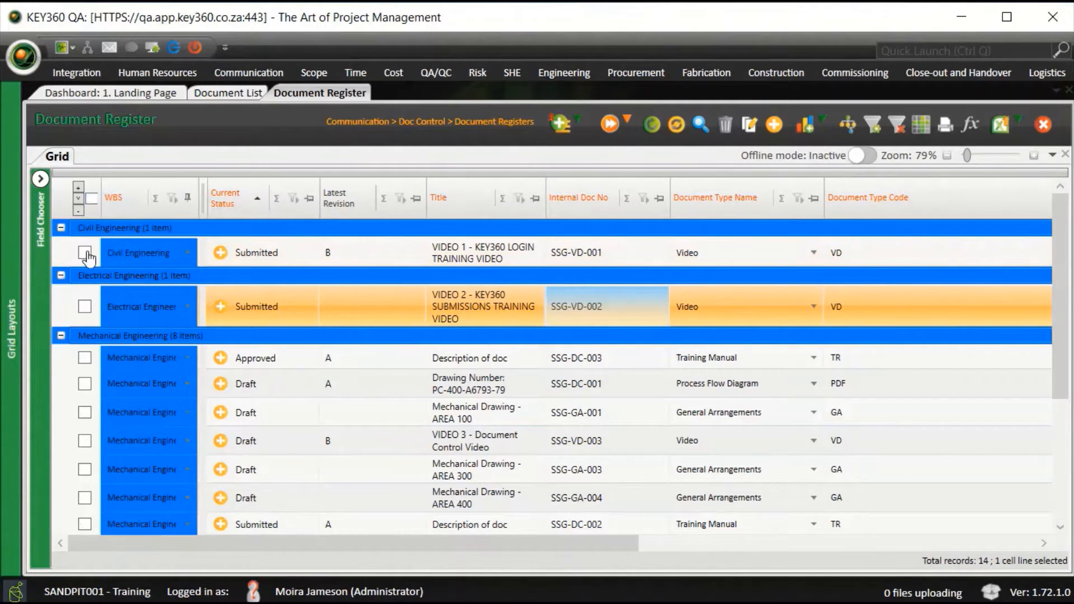
click(85, 252)
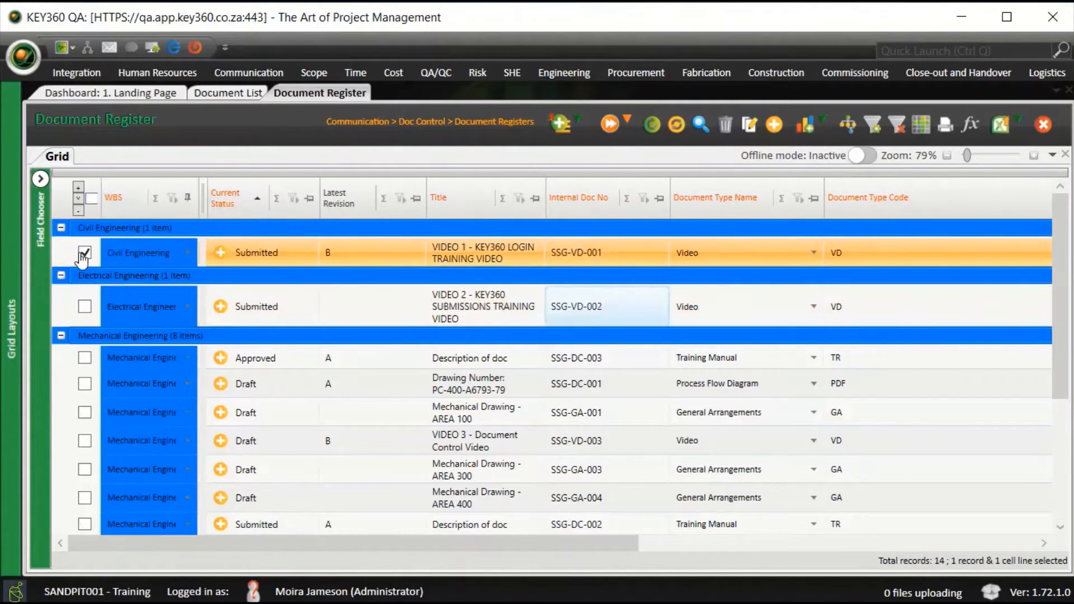
click(725, 123)
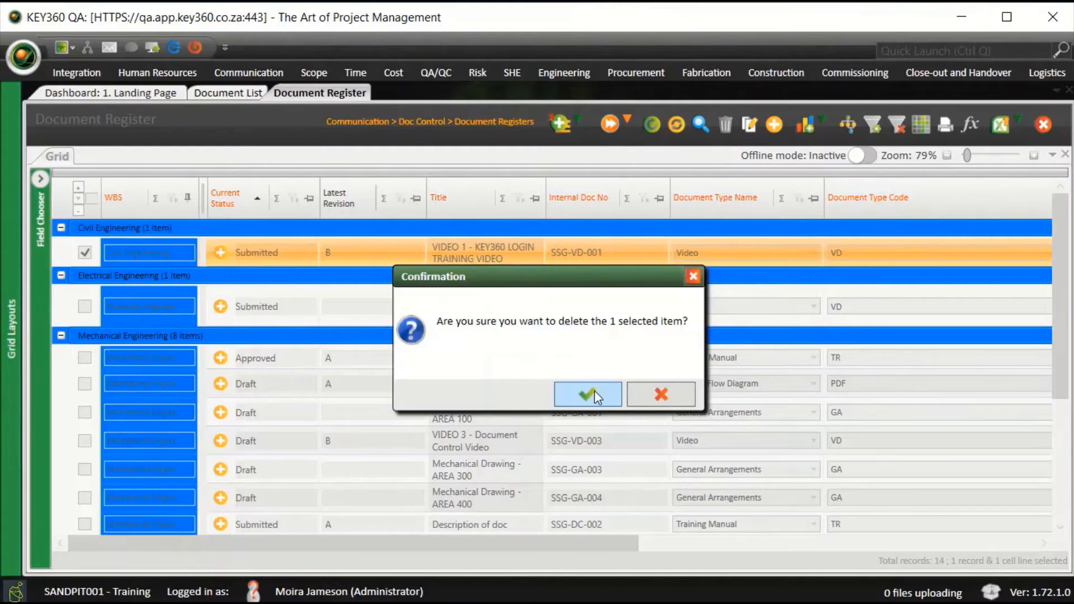
click(693, 277)
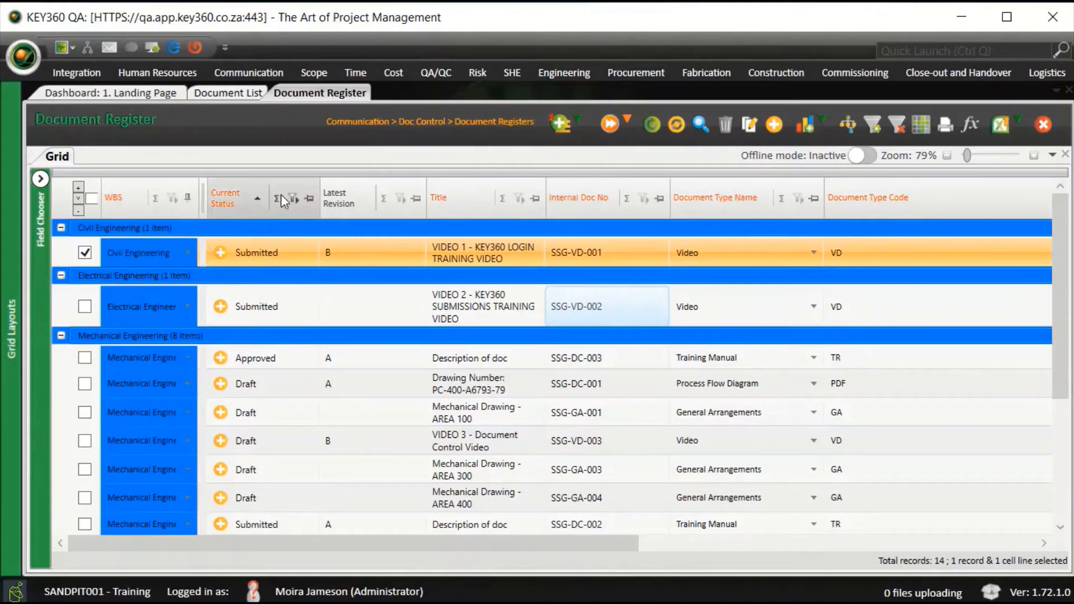
Step: Group the register by Current Status instead of WBS and expand all groups
drag(253, 205, 161, 175)
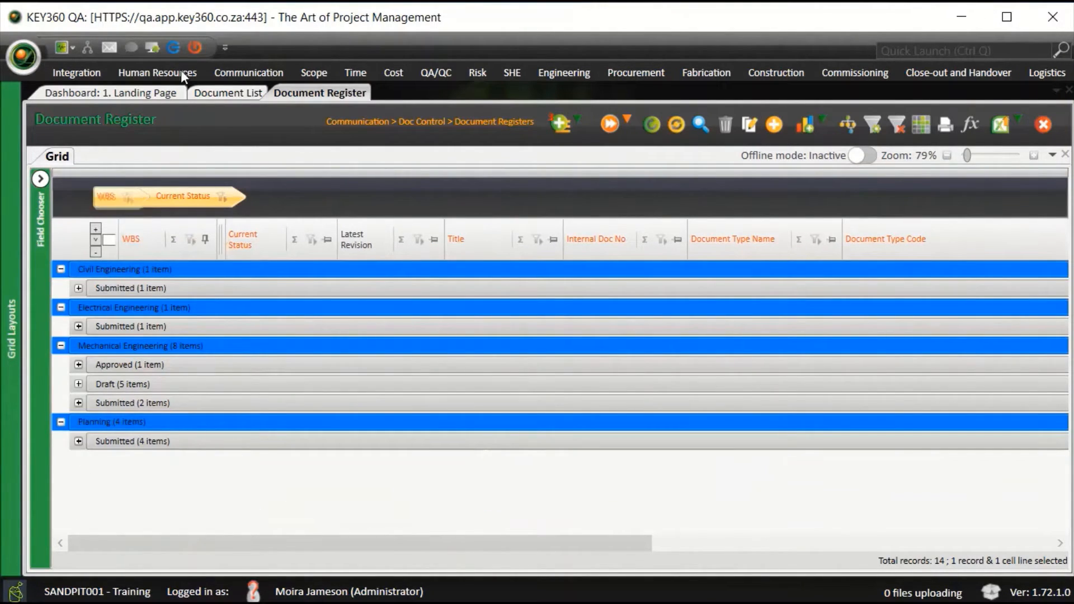
drag(180, 69, 180, 69)
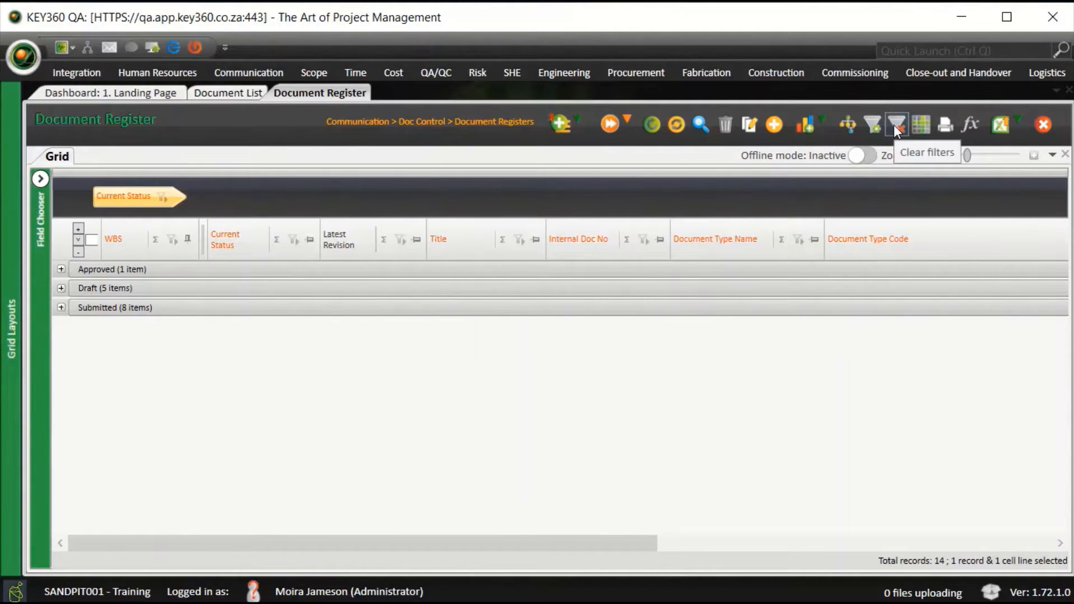
click(78, 229)
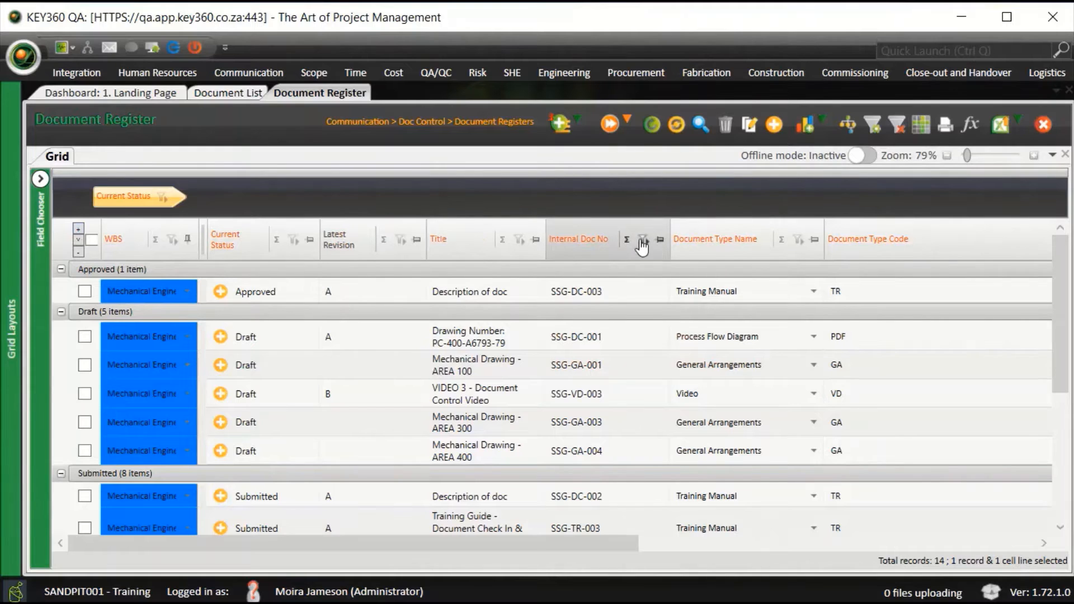
Step: Filter the Latest Revision column to show only revision 0B
click(400, 240)
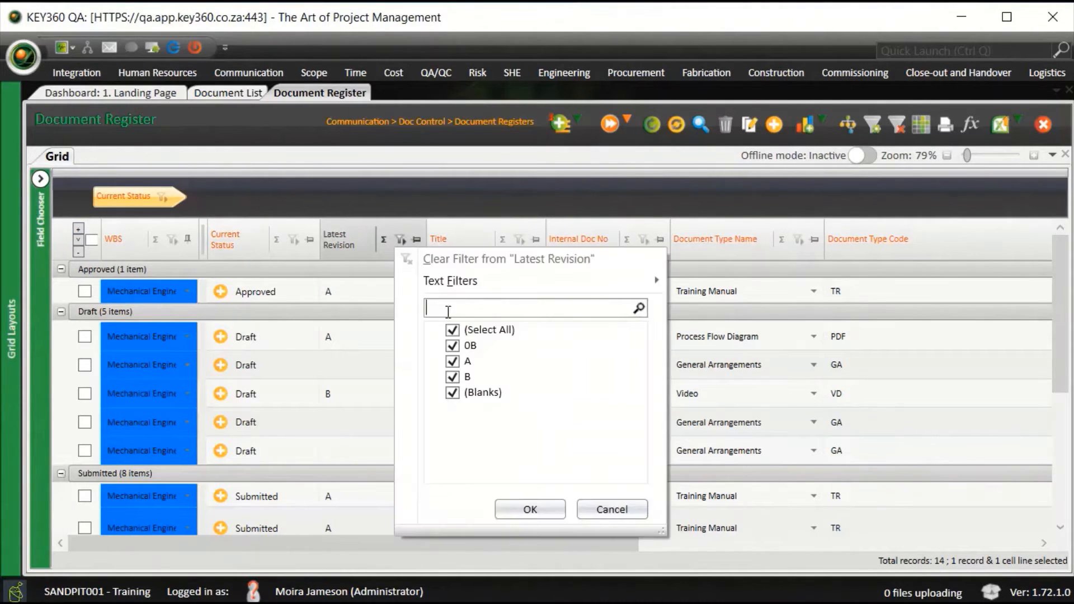
click(453, 330)
click(453, 346)
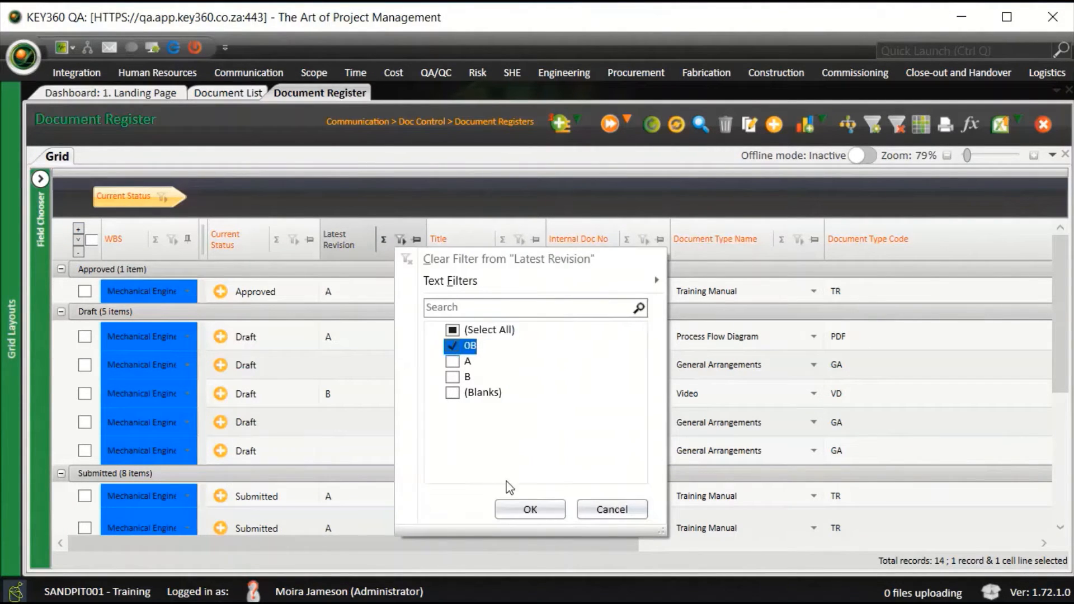
click(523, 509)
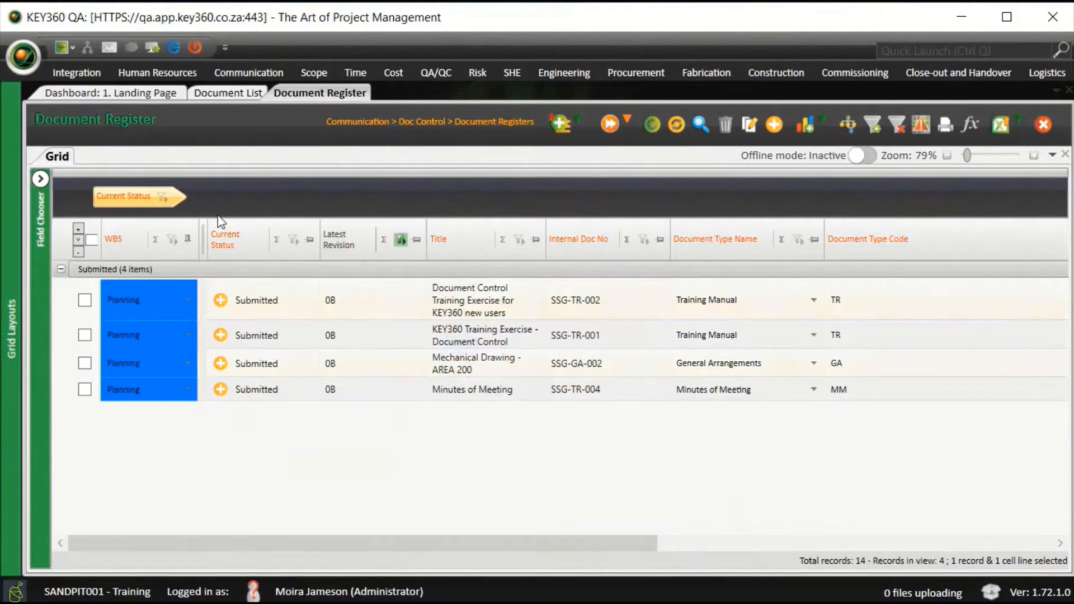
Step: Clear all filters from the document register
click(404, 176)
click(899, 125)
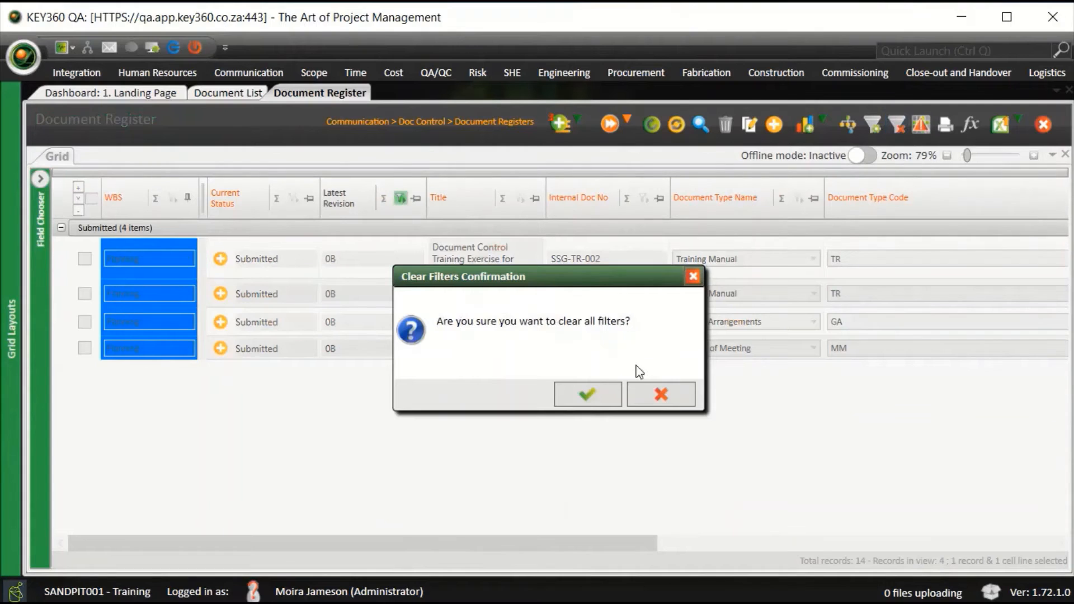
click(587, 395)
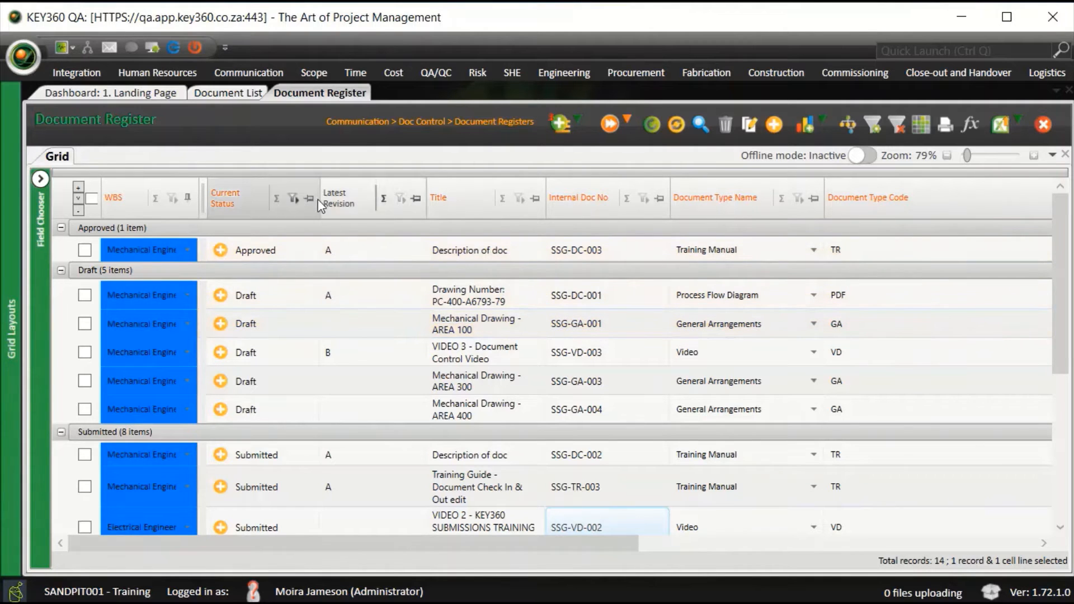
Step: Widen the Current Status column and define a conditional formatting rule for its cell values equal to Draft
drag(320, 202, 593, 203)
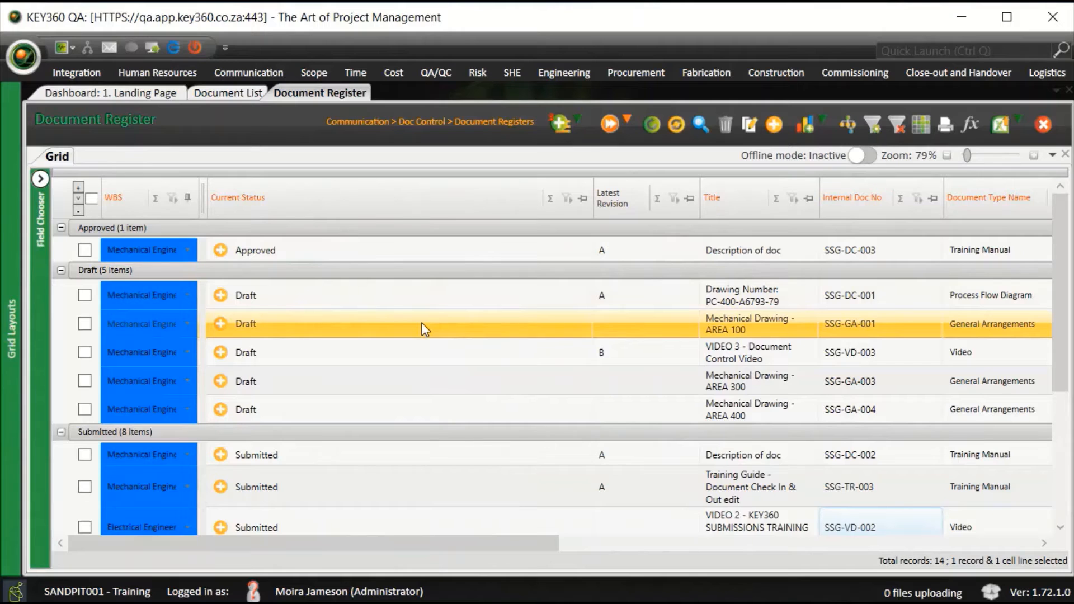
right_click(423, 329)
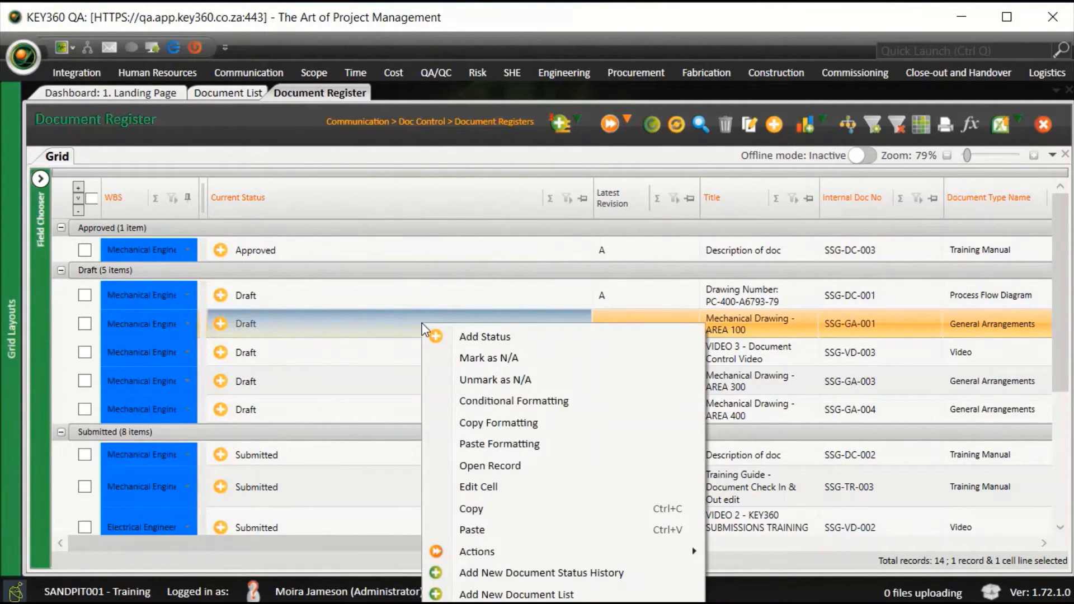
click(552, 408)
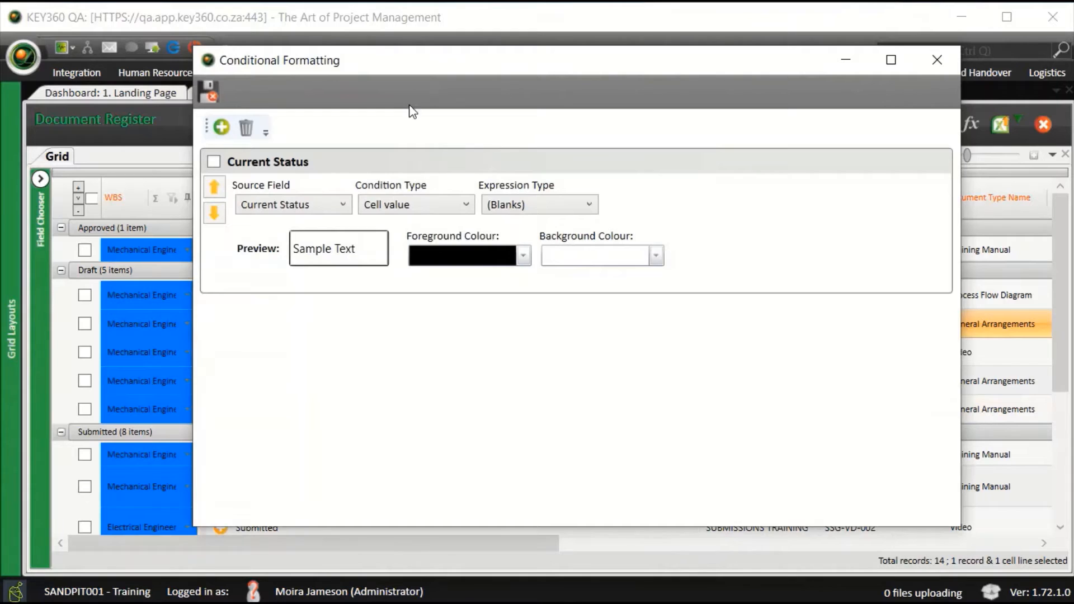
drag(411, 64, 404, 76)
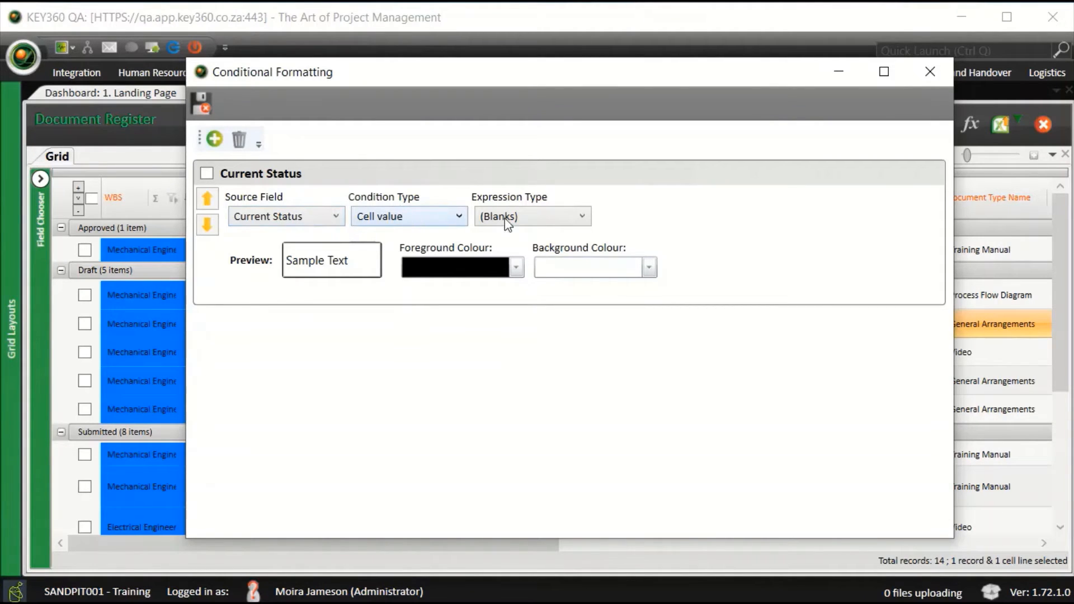
click(546, 217)
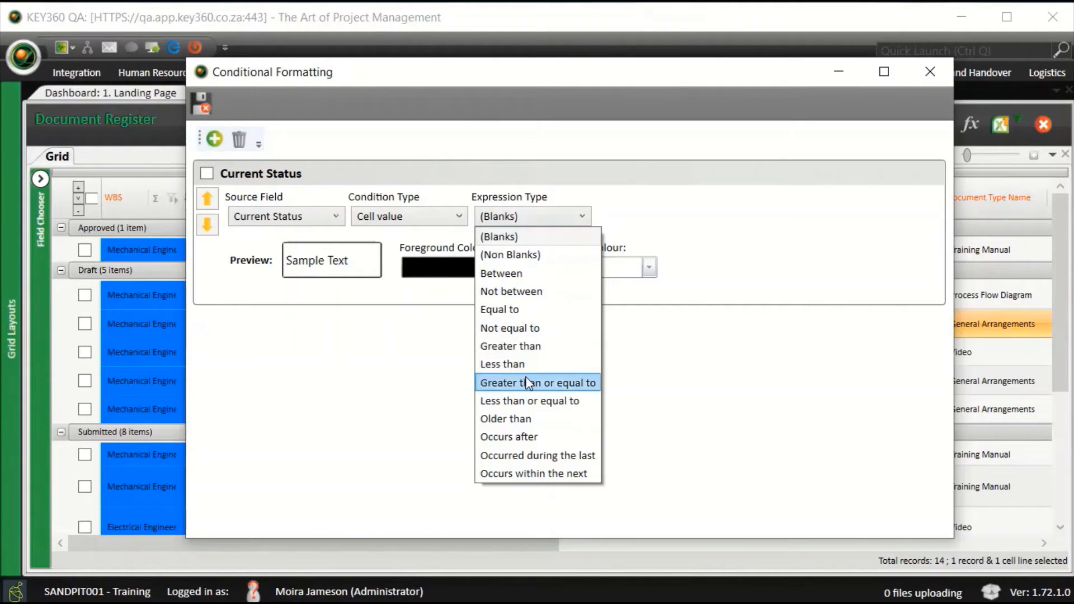
click(517, 310)
drag(494, 73, 636, 97)
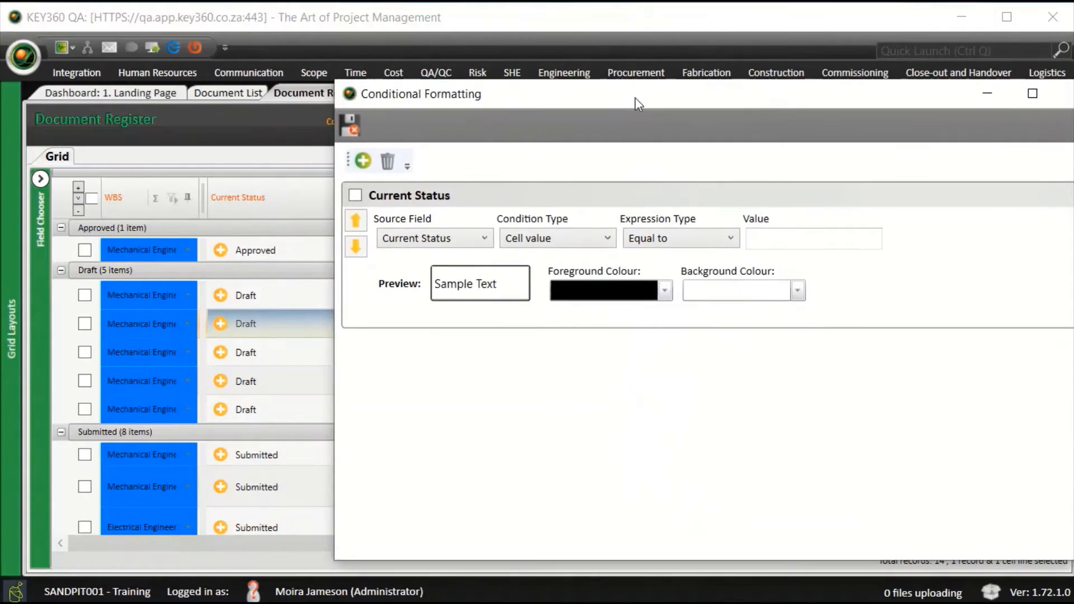
click(768, 239)
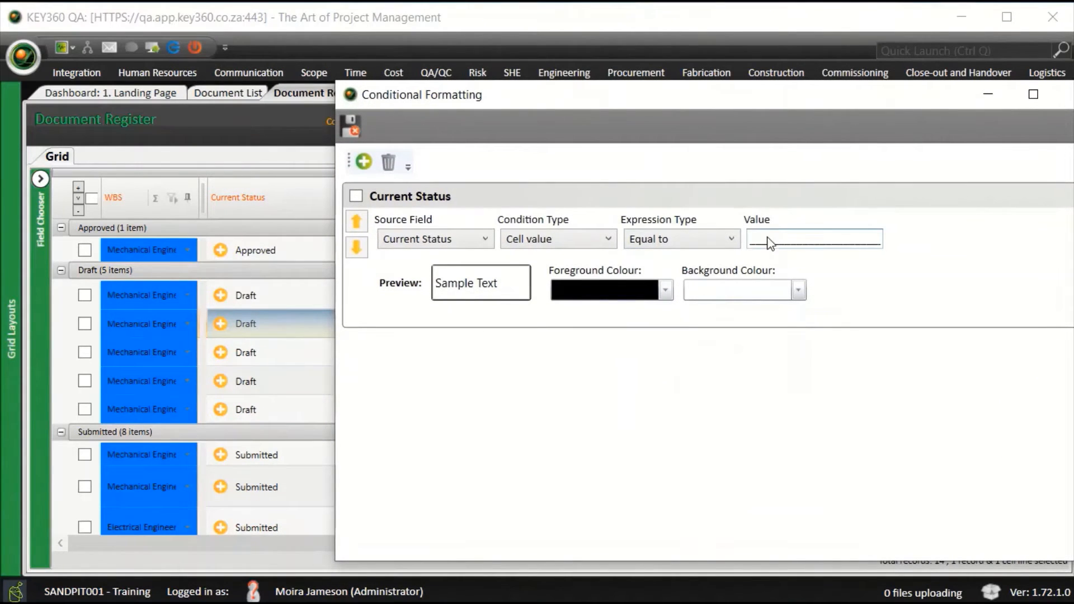
text(Draft)
Step: Give the Draft rule a red background colour of RGB 233, 6, 6 and save the conditional formatting
click(799, 290)
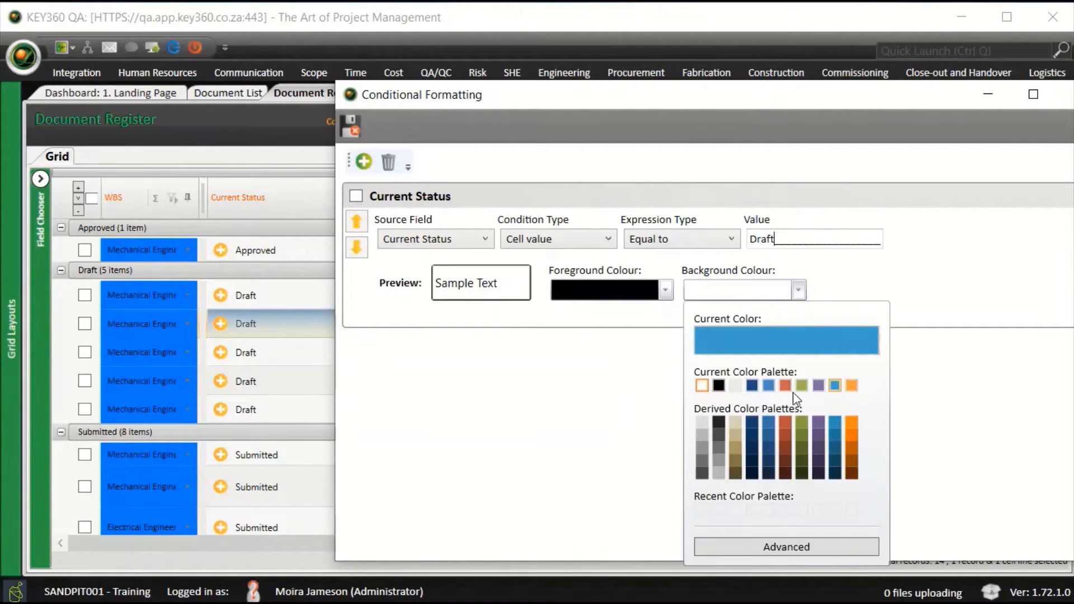
click(802, 545)
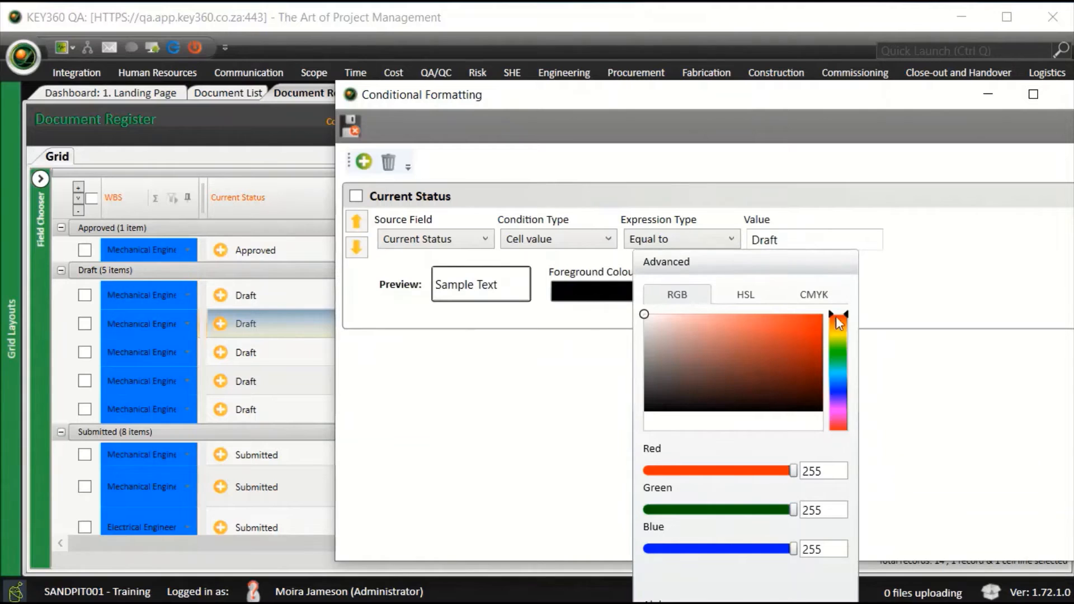
click(818, 322)
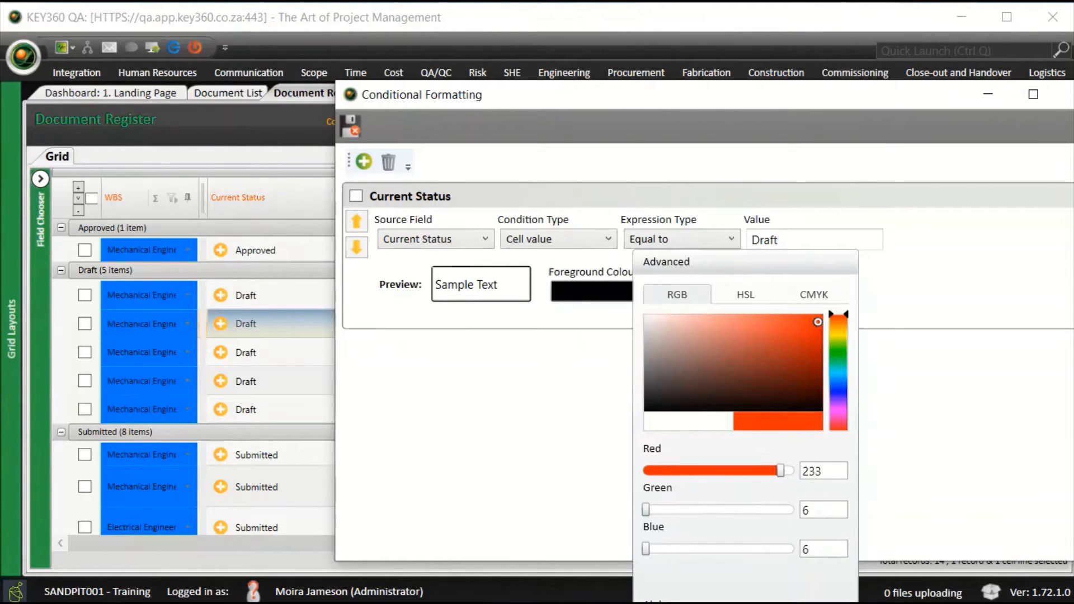
click(722, 603)
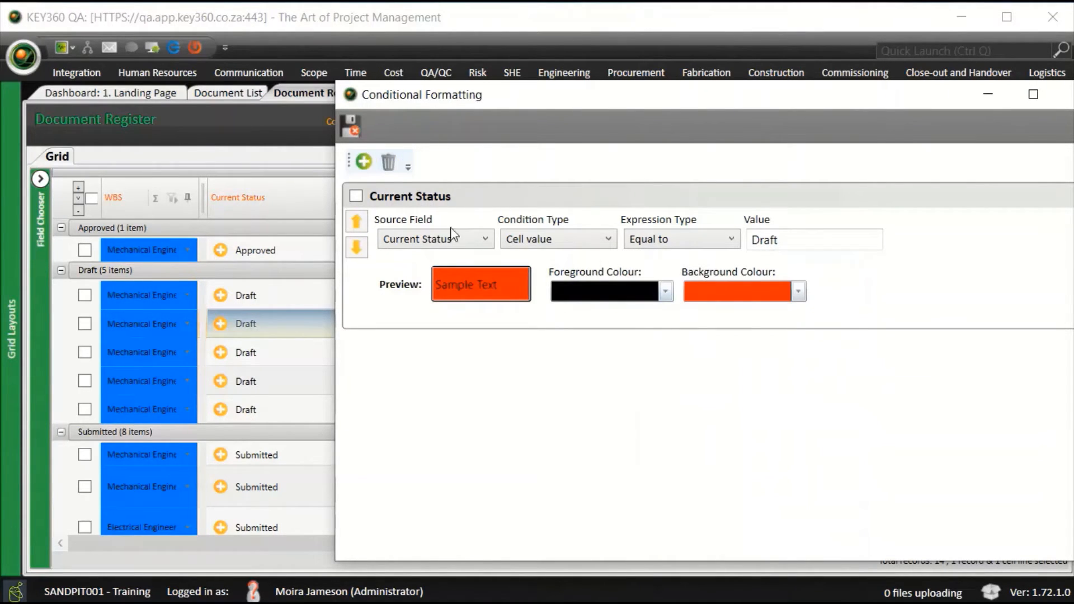
click(354, 133)
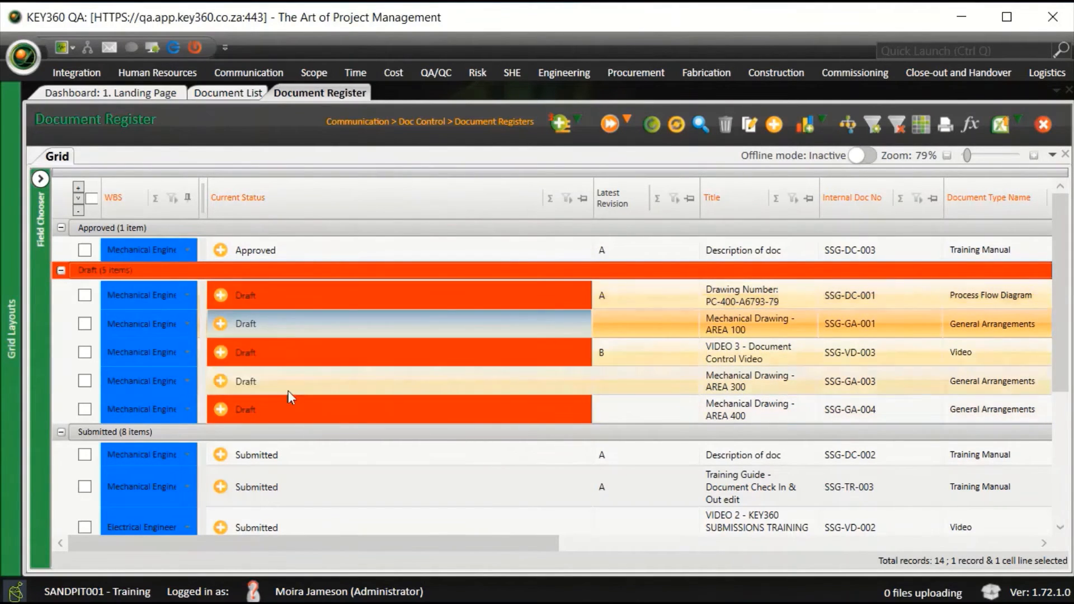
Step: Delete the Draft conditional formatting rule from the Current Status column and save the change
click(352, 477)
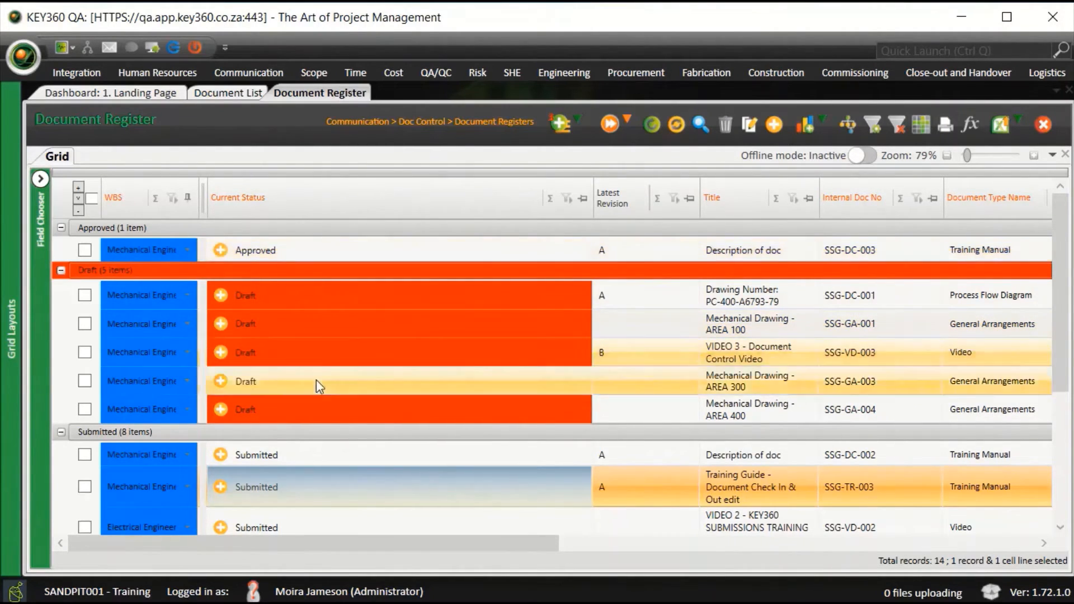
scroll(317, 379, down, 3)
scroll(344, 414, down, 2)
scroll(343, 438, up, 4)
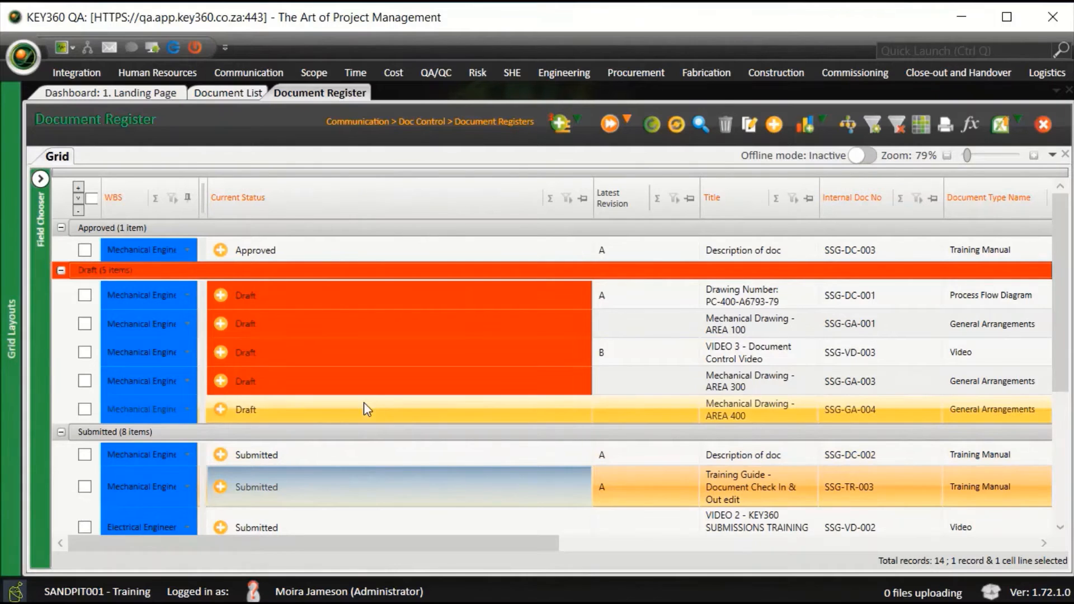
right_click(377, 361)
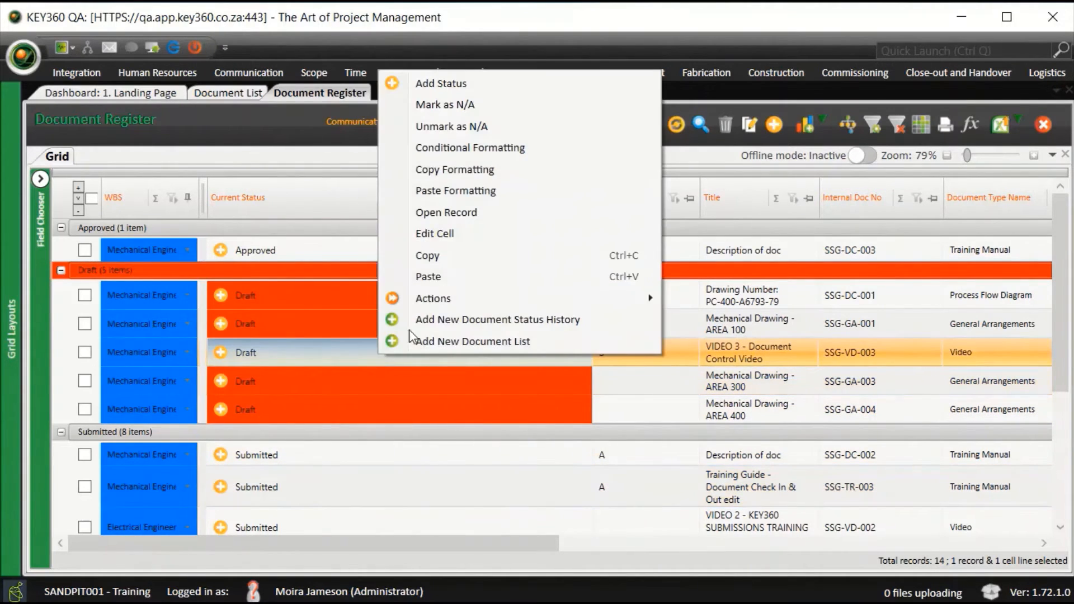
click(470, 148)
drag(418, 66, 395, 104)
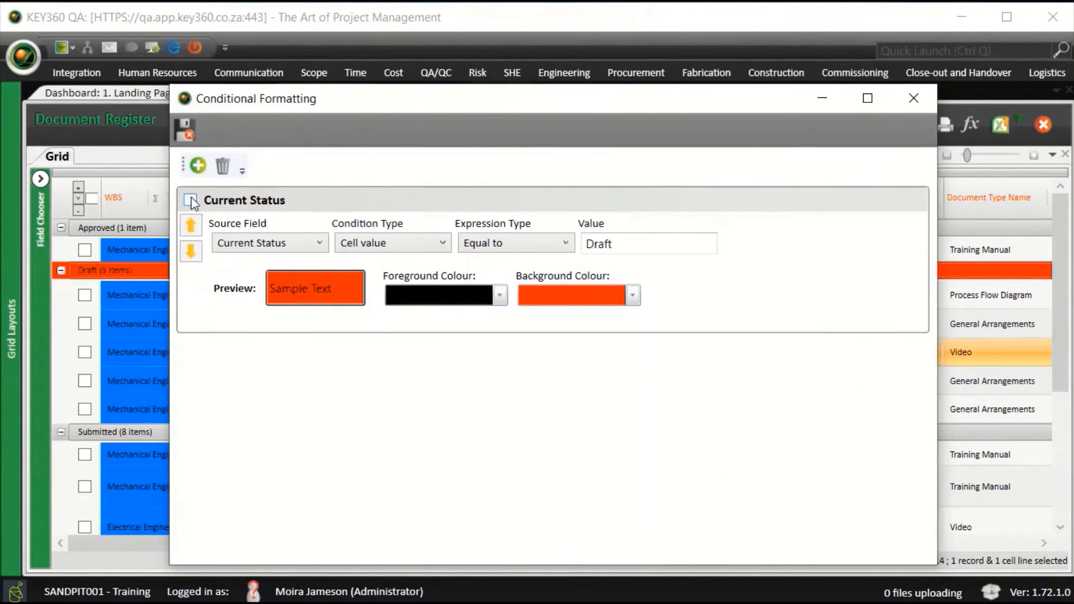
click(223, 167)
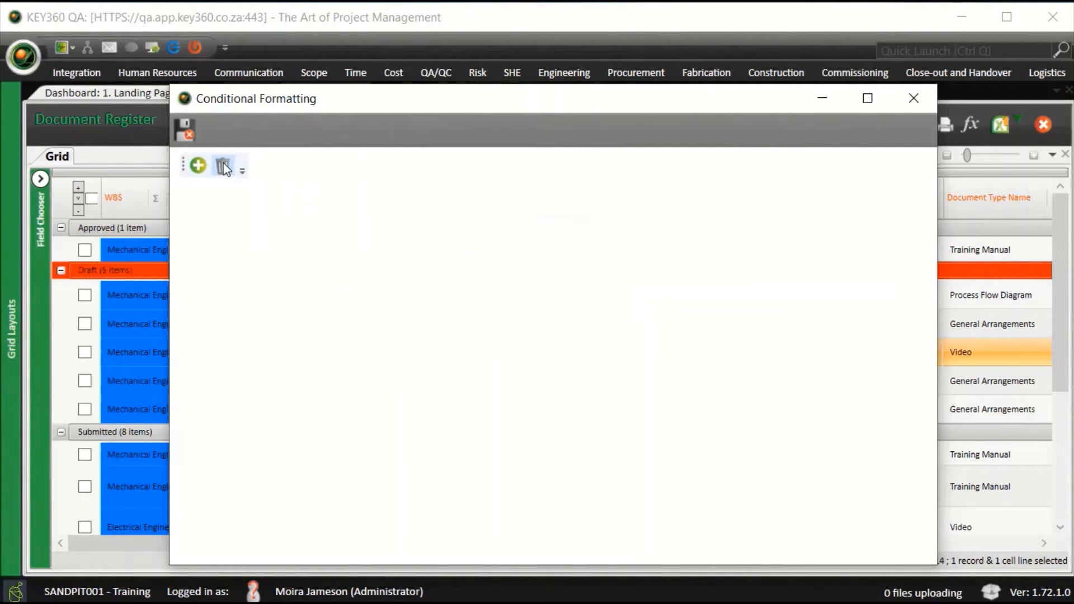
click(187, 132)
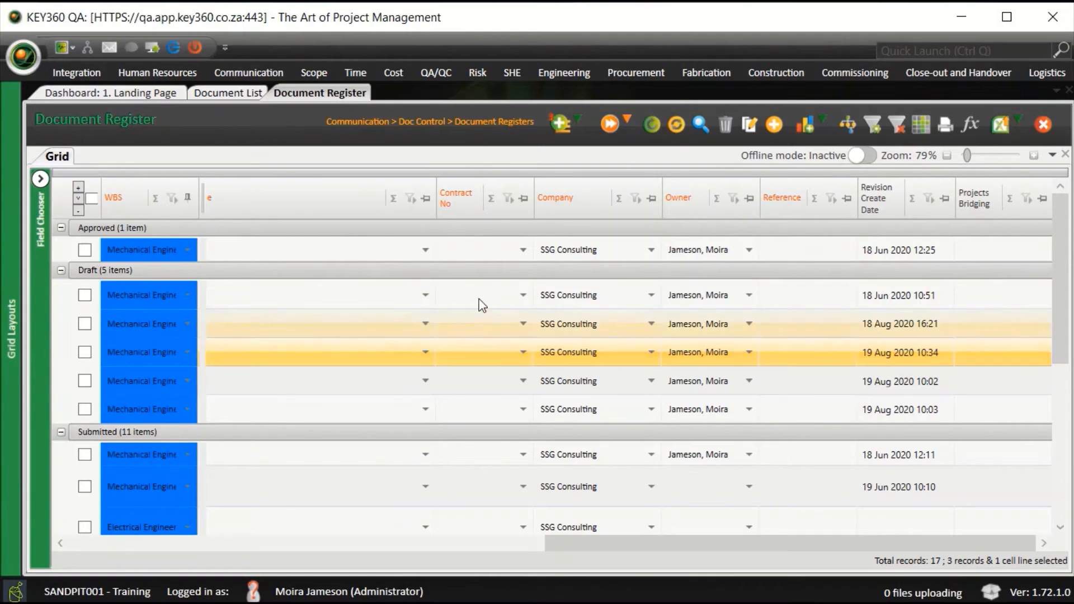
Step: Narrow the Document Type Name column in the document register
drag(435, 212, 319, 212)
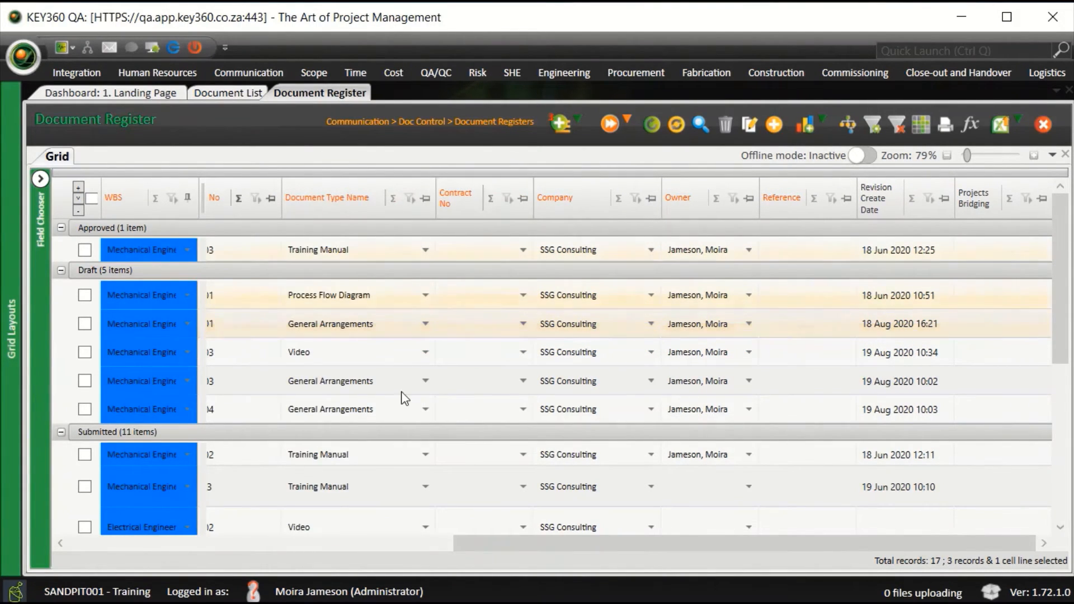
click(422, 326)
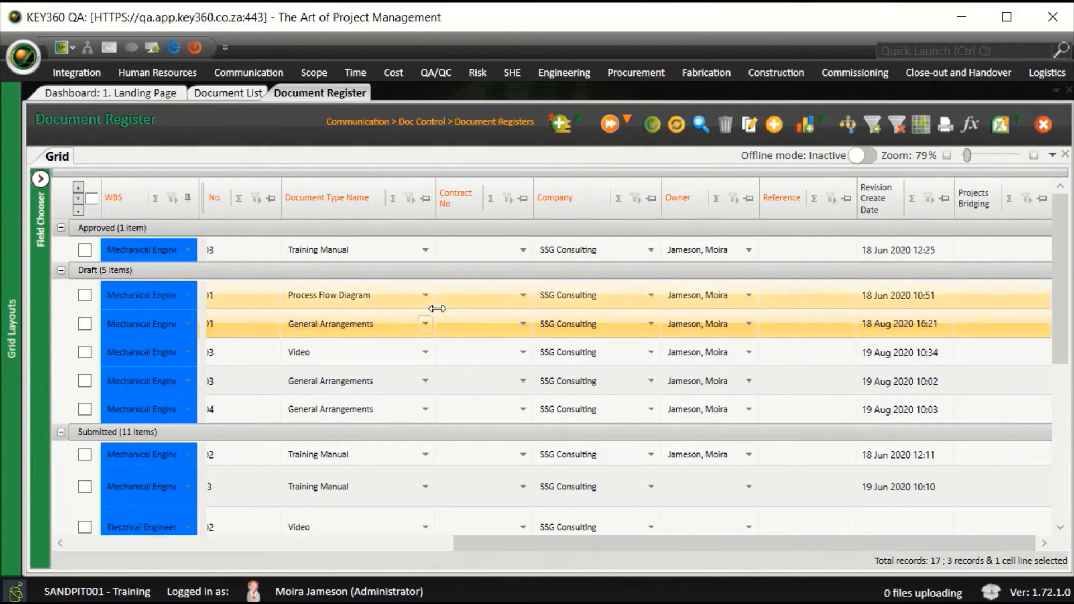
Step: Generate a print preview of the document register, keeping the default print parameters
click(945, 124)
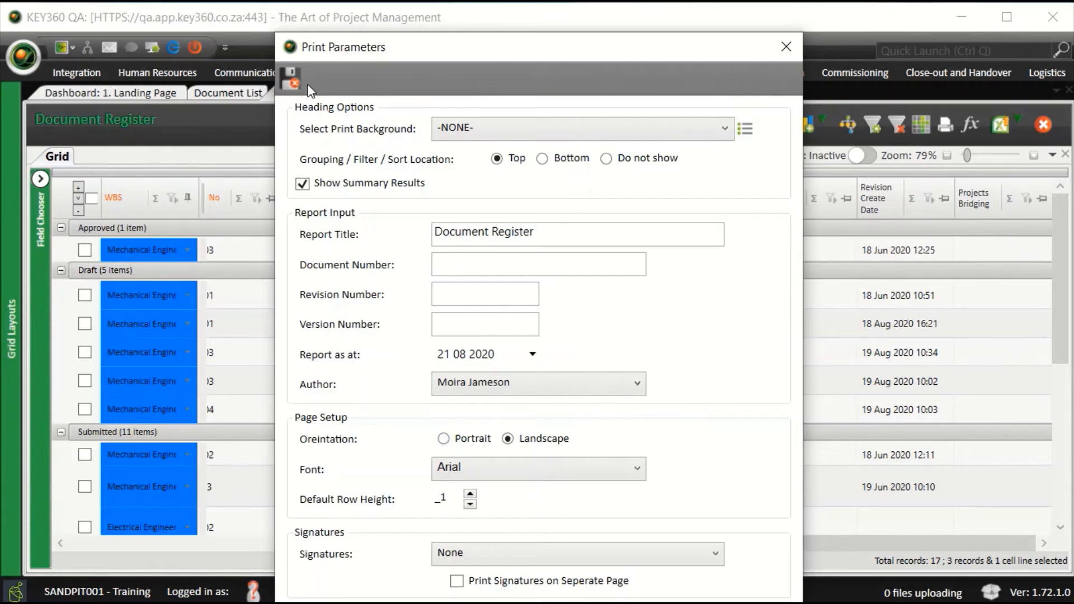
click(292, 78)
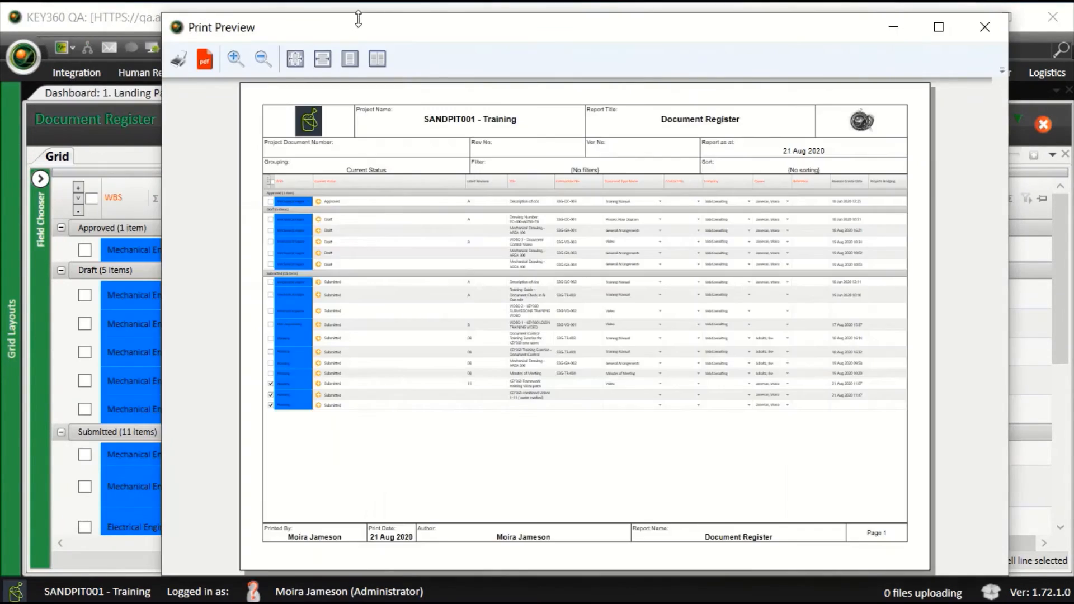
drag(349, 36, 314, 35)
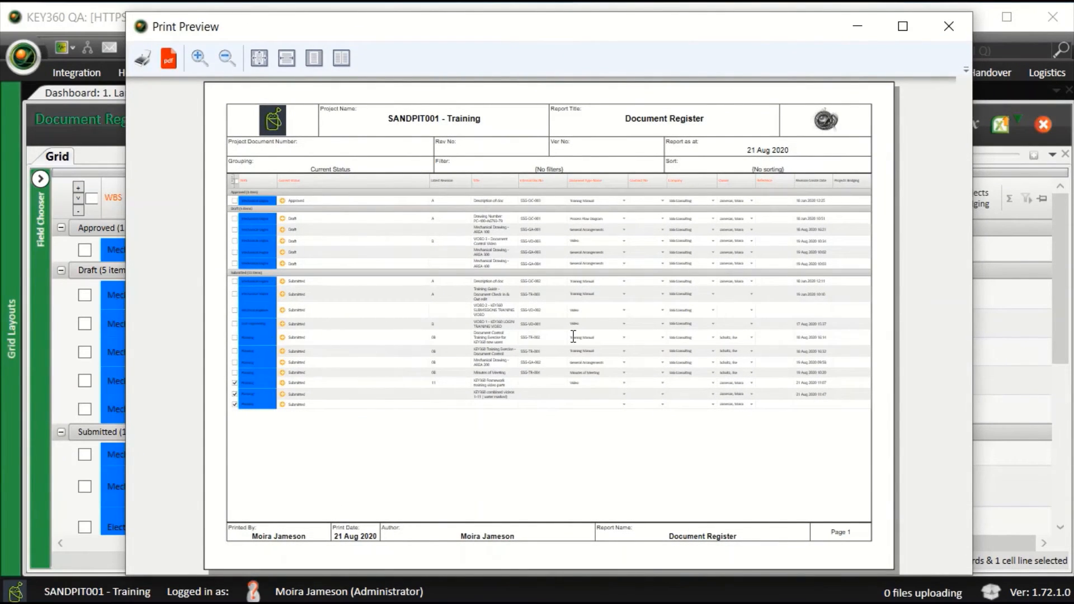
Step: Inspect the printer selection and the PDF export of the print preview, cancel both and close the preview
click(142, 58)
drag(115, 2, 532, 22)
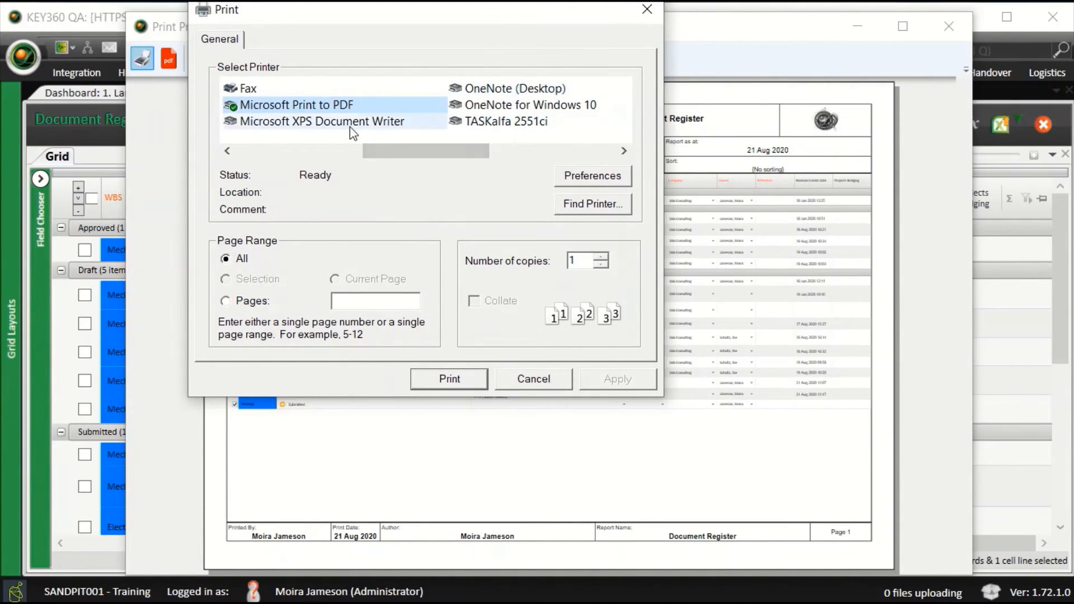
click(532, 379)
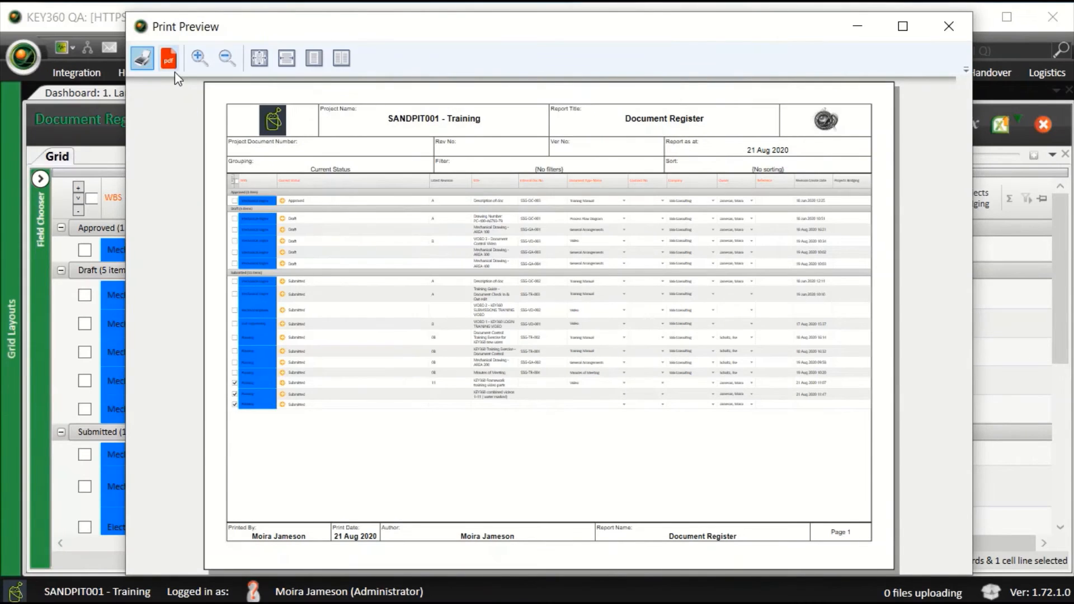
click(169, 58)
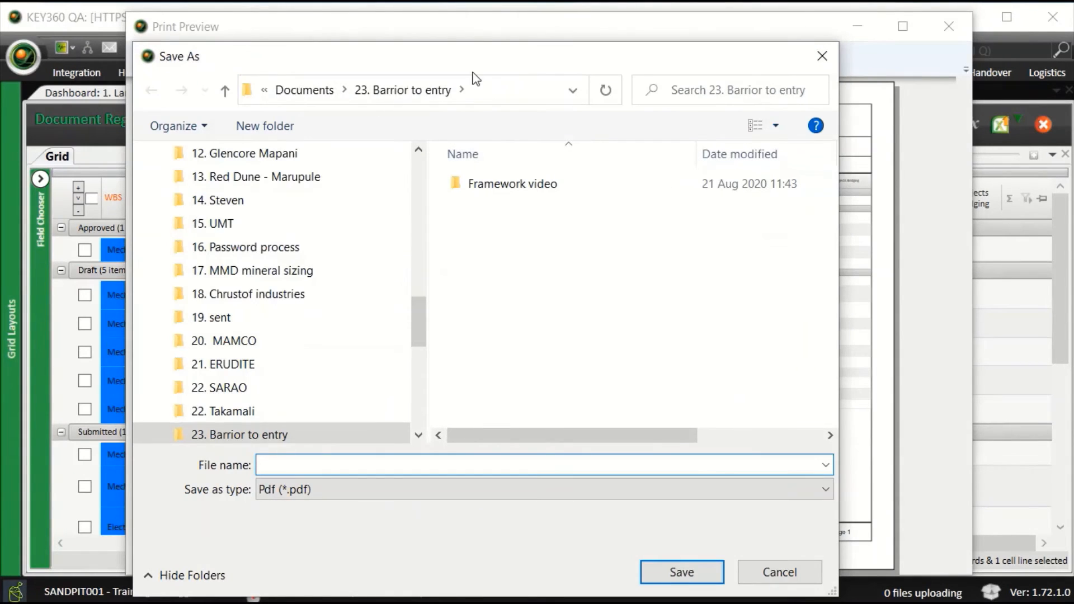
click(803, 576)
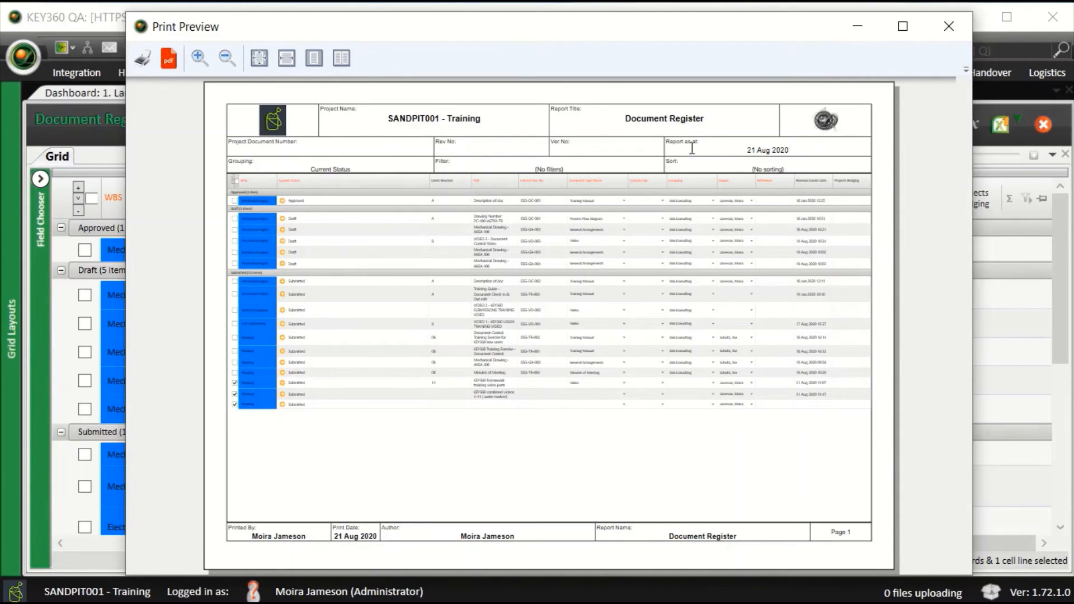
click(958, 39)
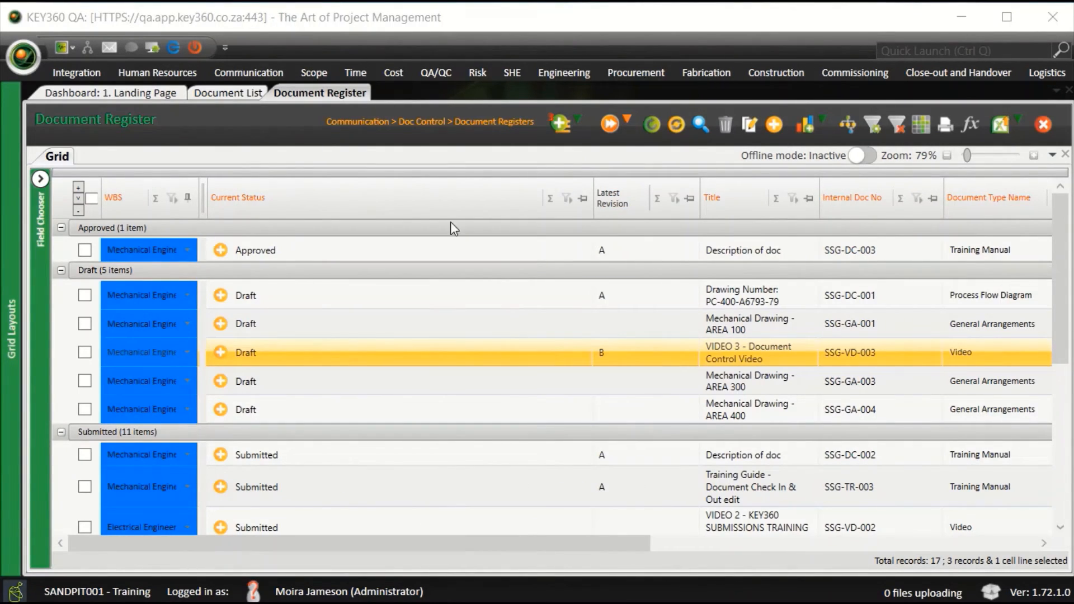
Step: Switch to the Document List and have only the SSG-TR-001 row with revision 0B ticked
click(233, 99)
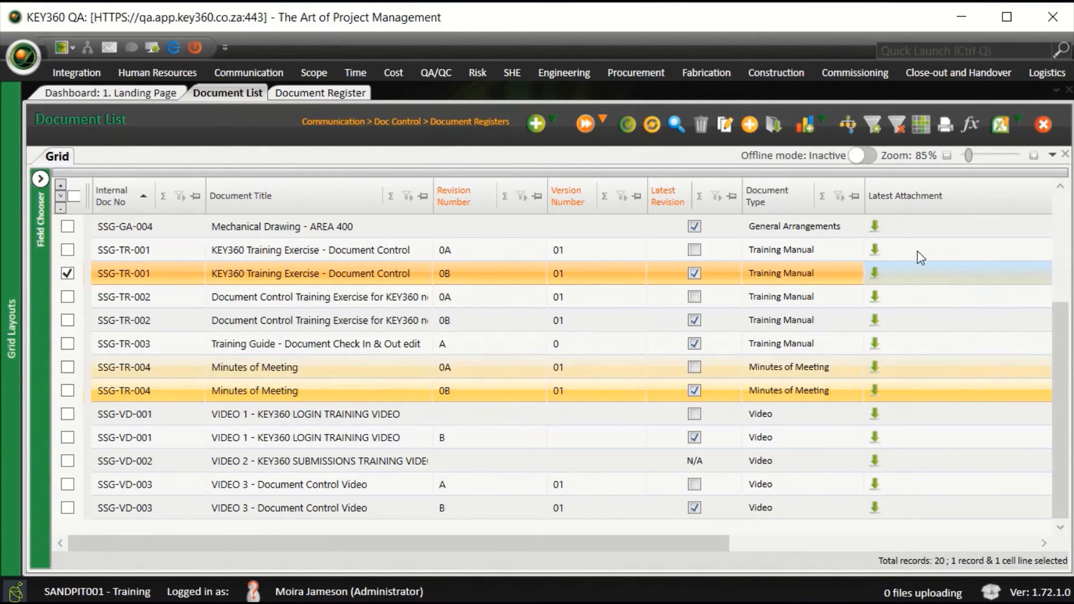
click(879, 226)
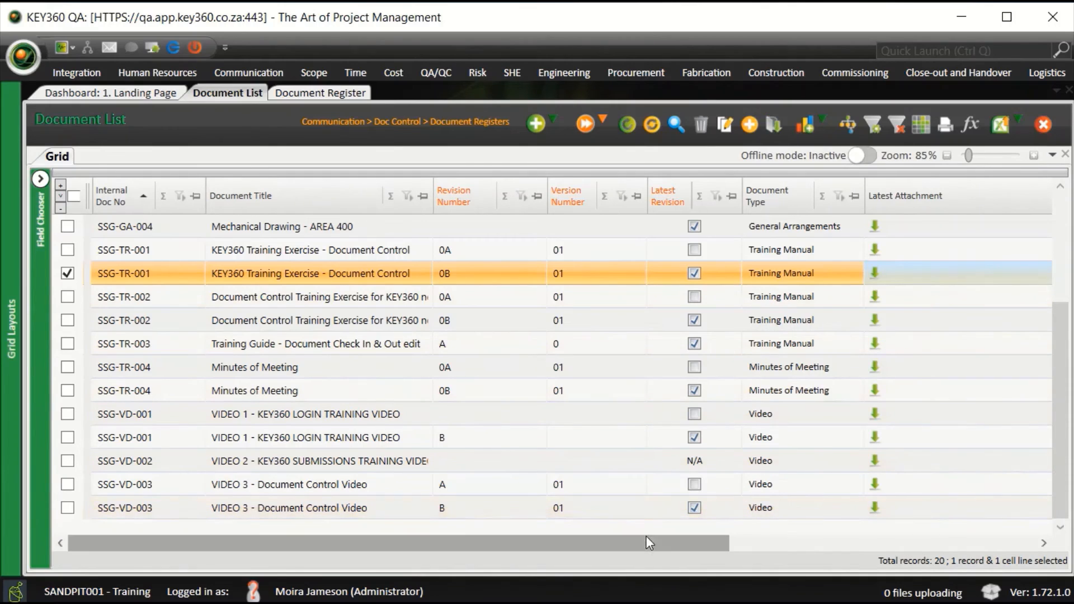
click(68, 273)
click(68, 274)
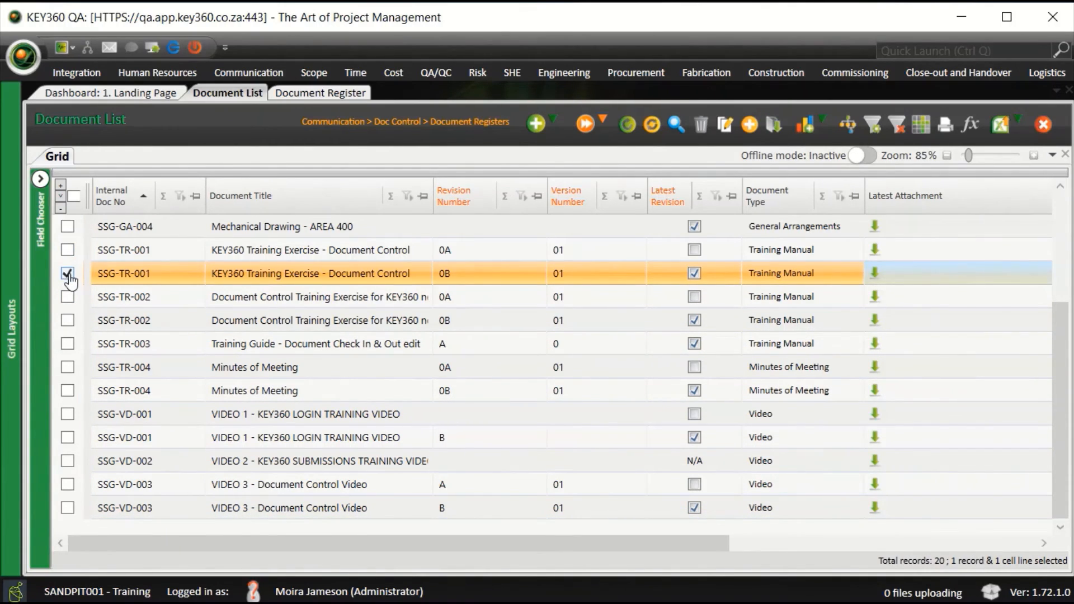
Step: Start downloading all the latest files for the ticked document as a zip and cancel the save
click(771, 135)
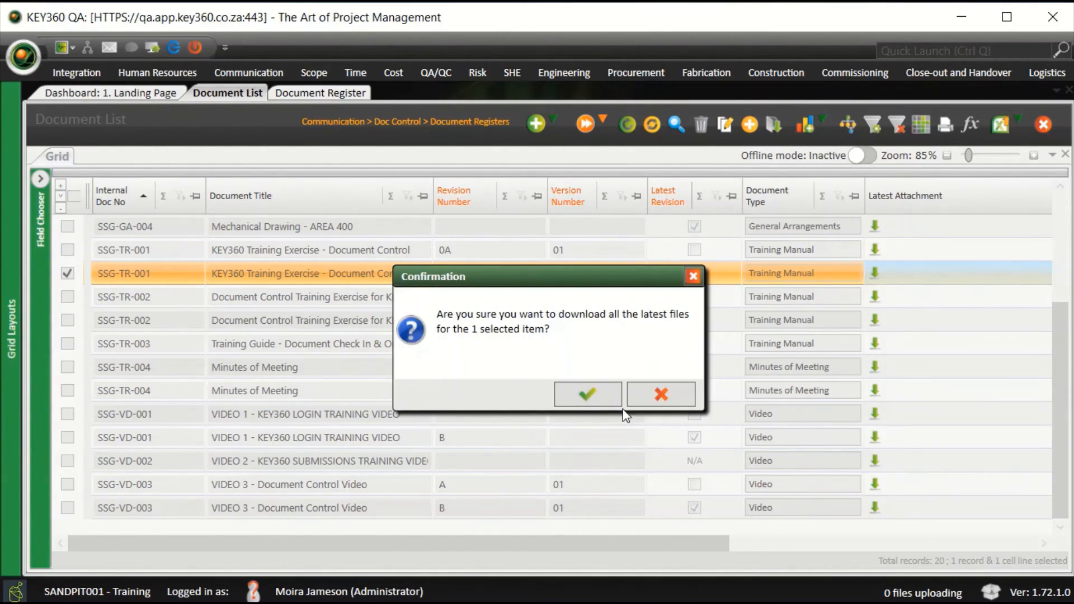
click(606, 396)
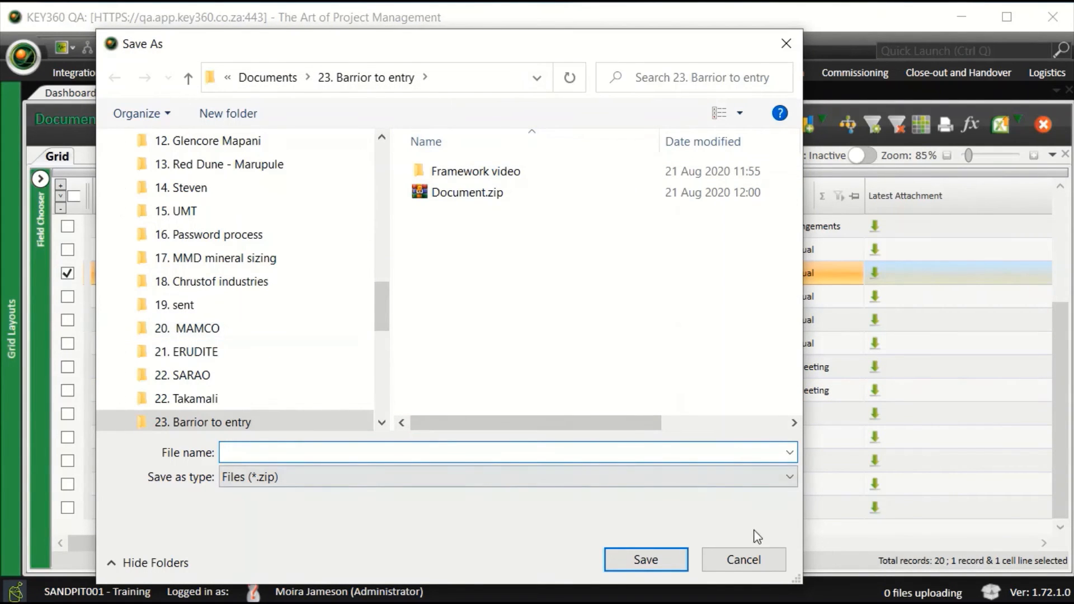
click(750, 561)
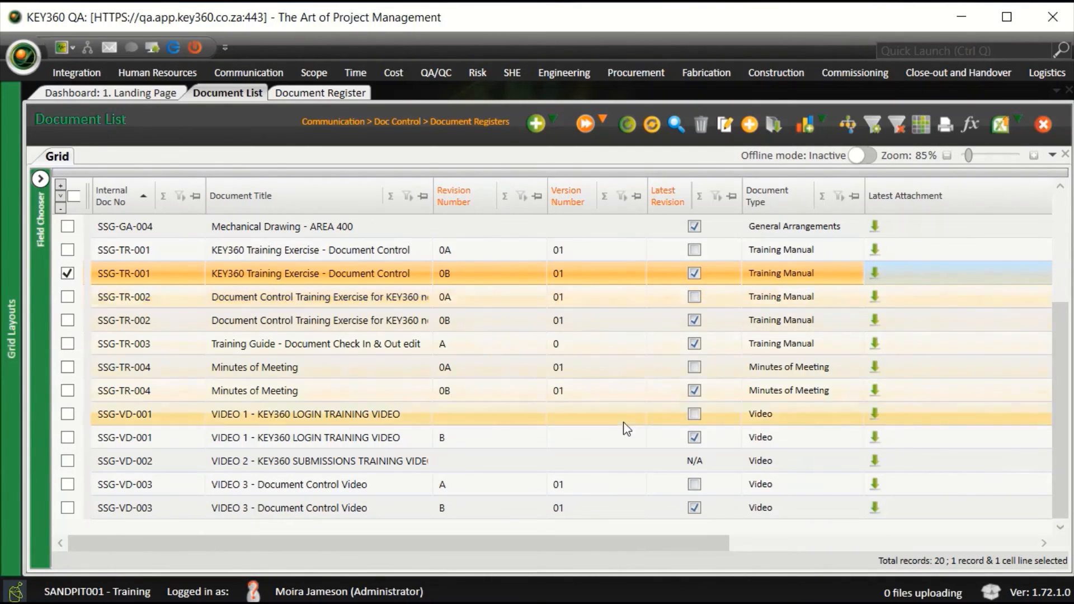
Step: Save the original attachment of SSG-TR-001 revision 0B as "18062020 - KEY360 Training Exercise - Doc Control.pptx" and close the opened presentation
right_click(876, 276)
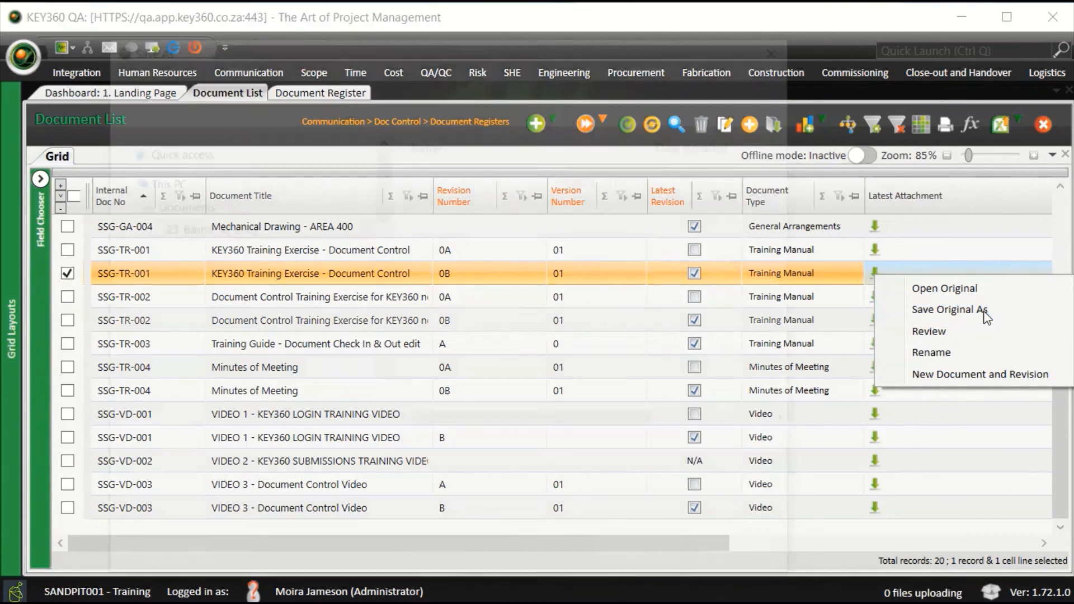
click(984, 311)
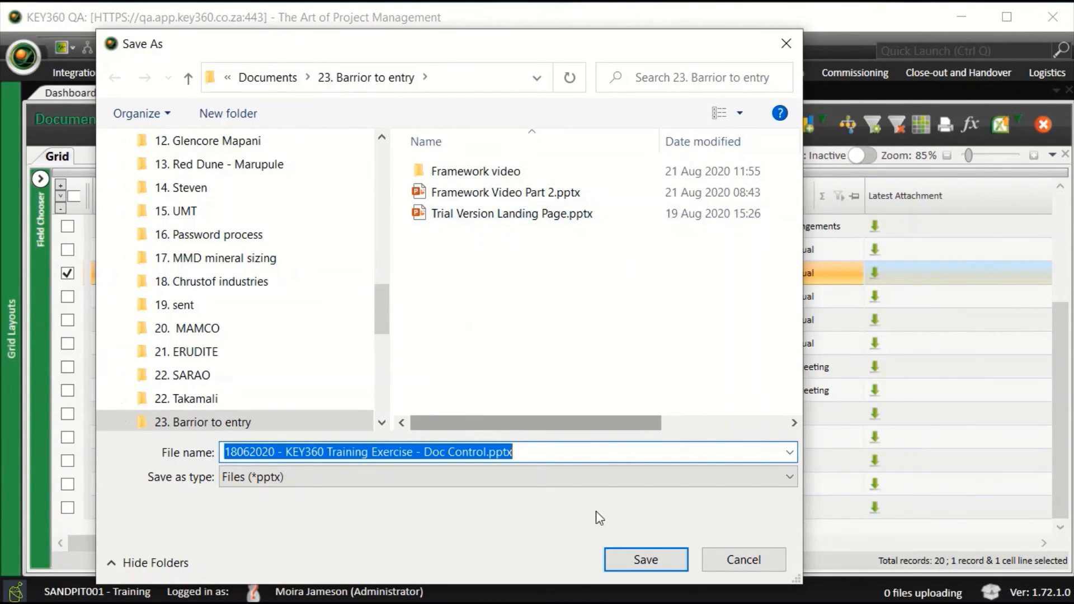
click(635, 564)
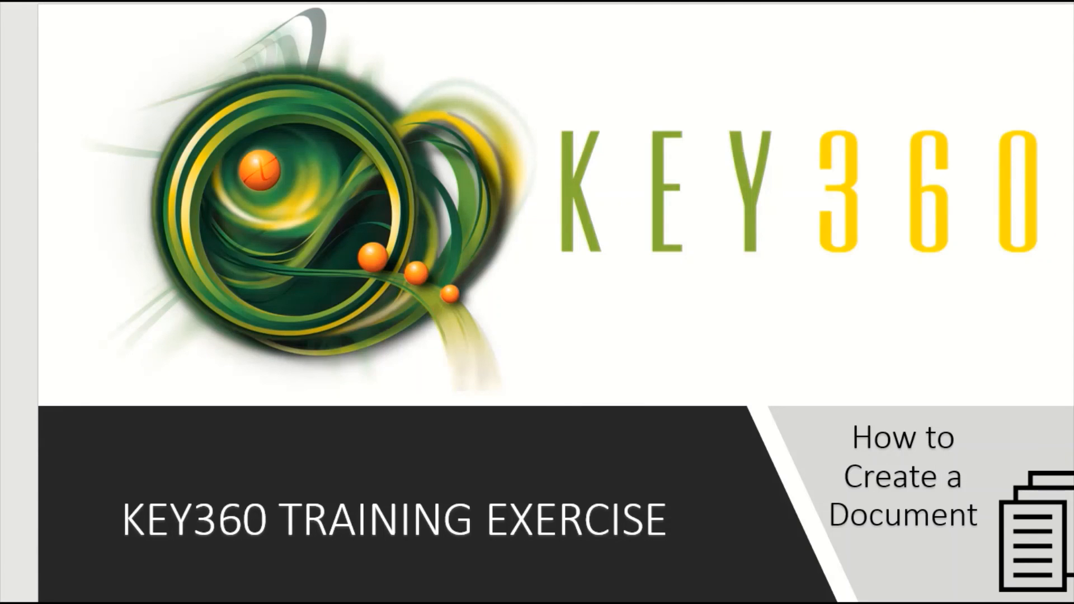
drag(985, 2, 785, 66)
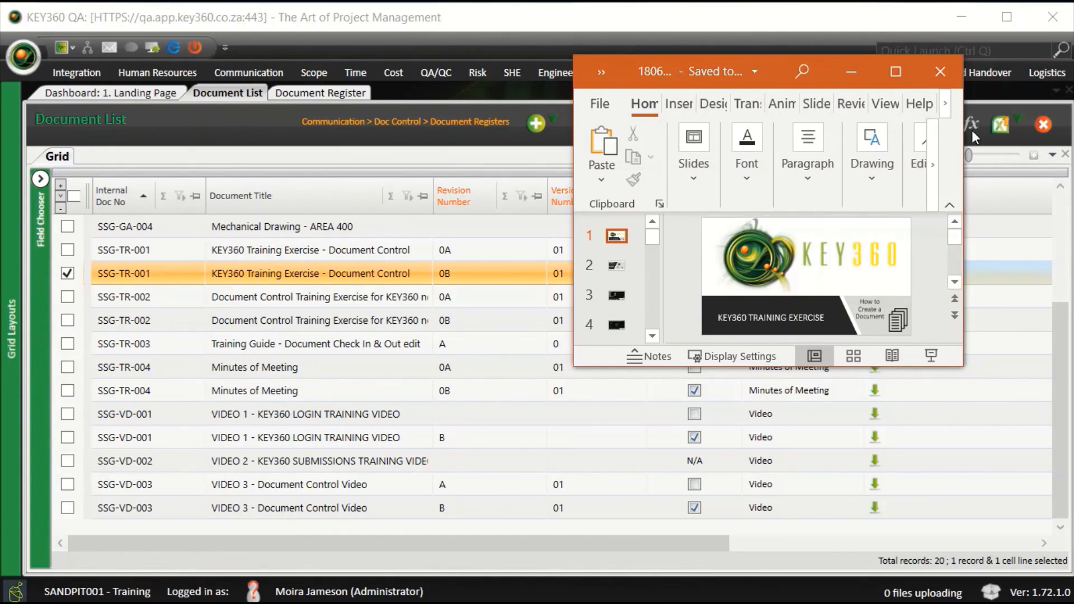
click(942, 70)
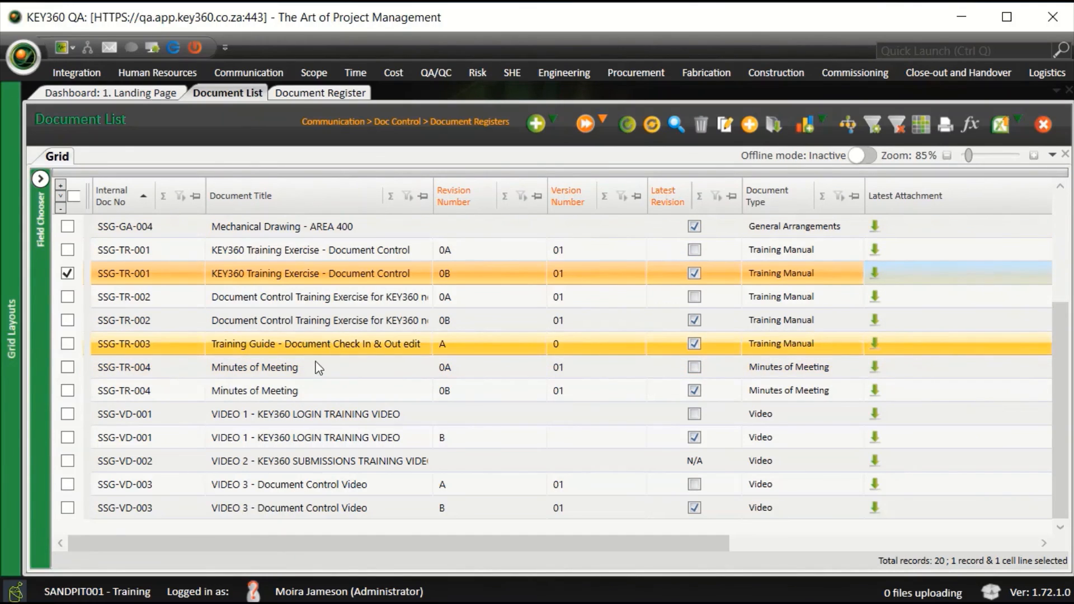
Step: Open the list of available projects
click(13, 592)
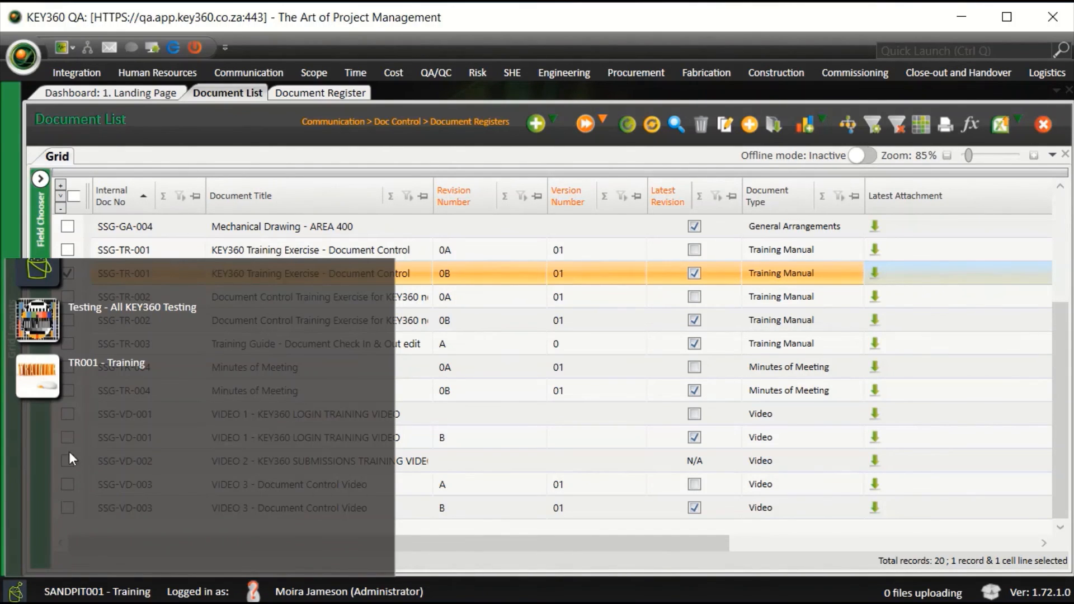